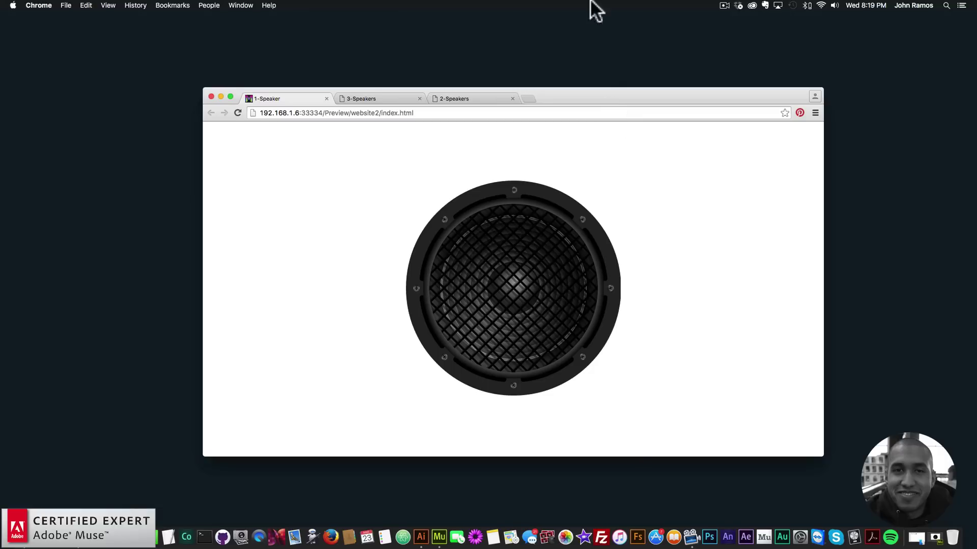
Play and stop the single-speaker animation on the 1-Speaker preview page.
left_click_drag(637, 95, 636, 90)
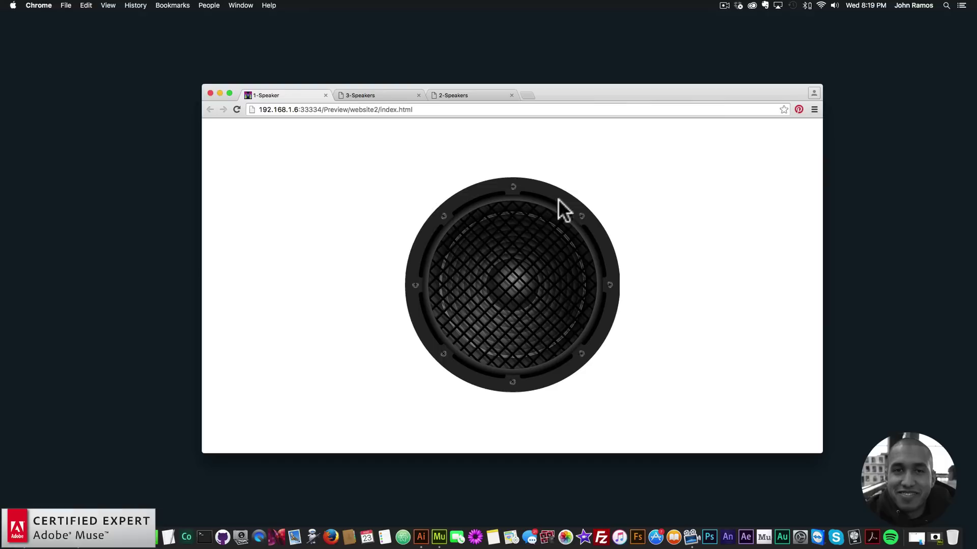
left_click(529, 283)
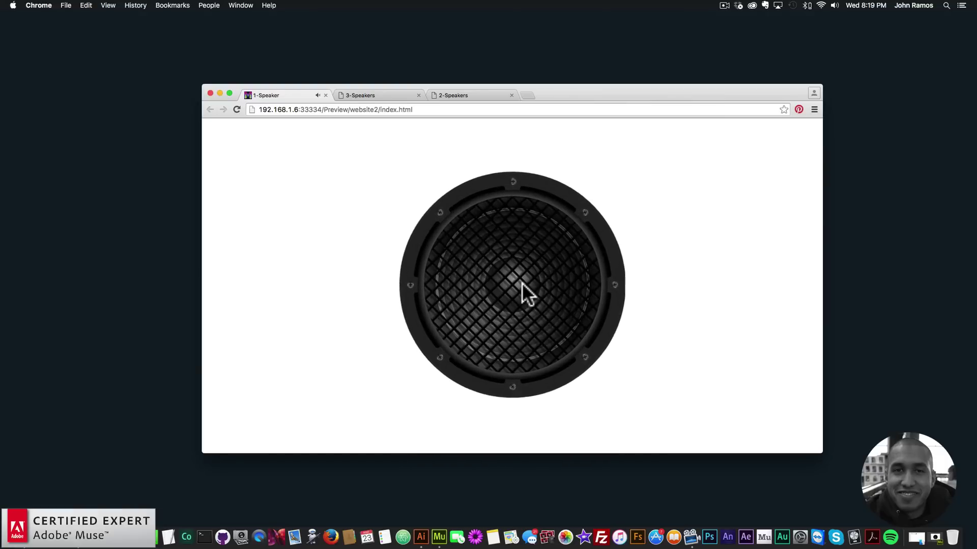
key("XF86AudioRaiseVolume")
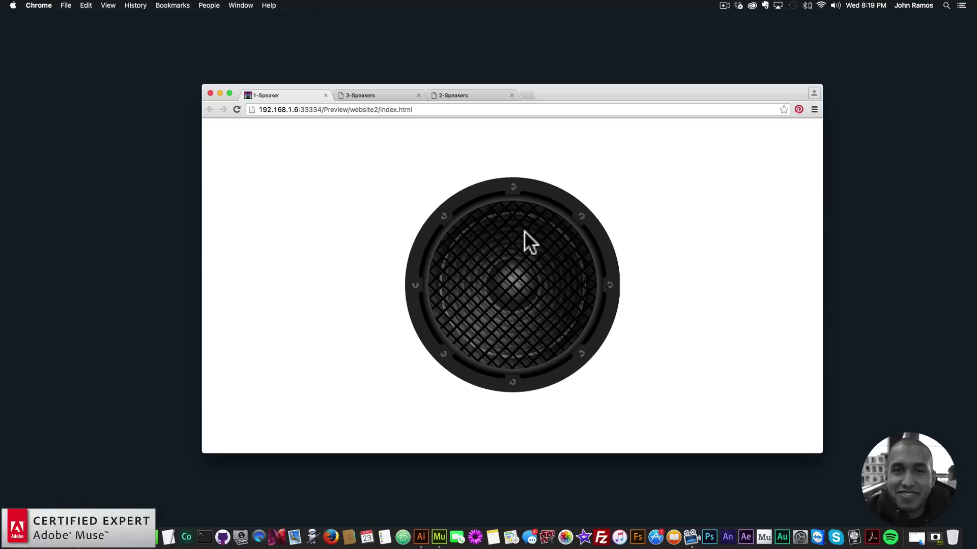
left_click(524, 252)
left_click(520, 254)
Play a speaker on the 3-Speakers preview page and view the 2-Speakers page.
left_click(375, 95)
left_click(355, 221)
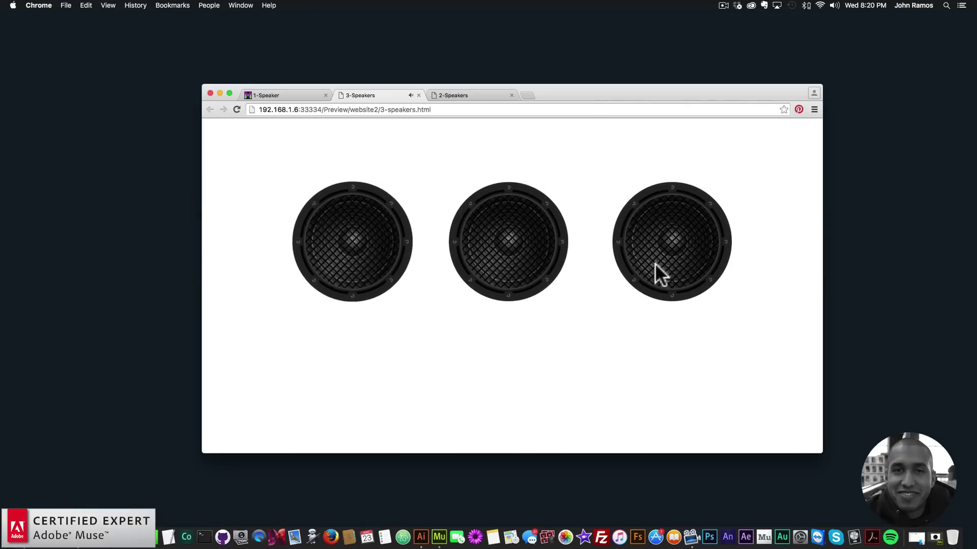
left_click(458, 95)
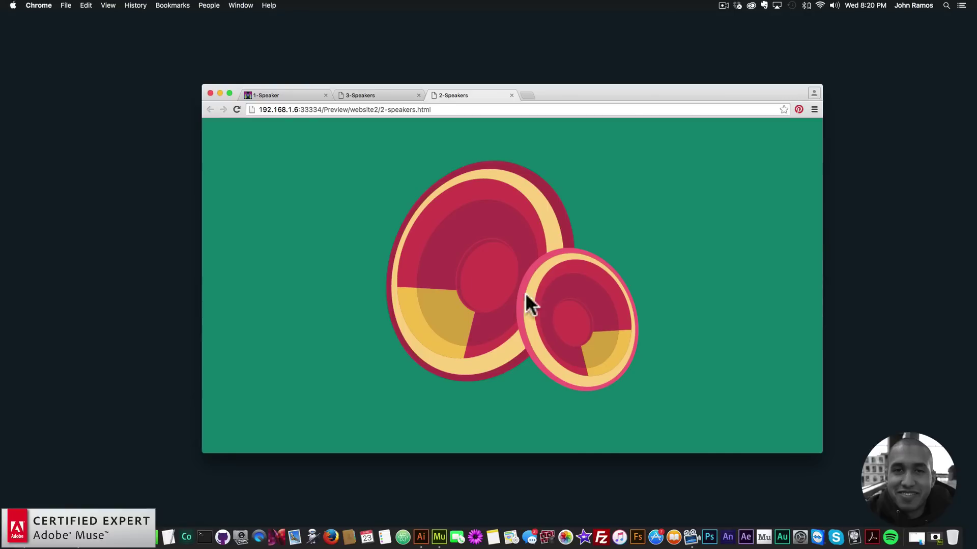
Switch to Adobe Muse, create a new fluid-width site with a 960 maximum page width, and open its Home page for design.
left_click(439, 537)
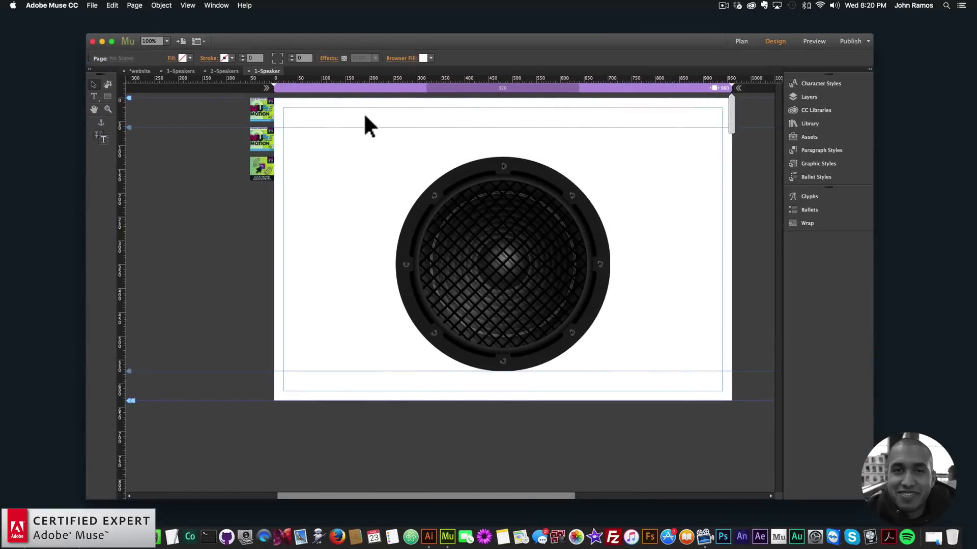
left_click(93, 5)
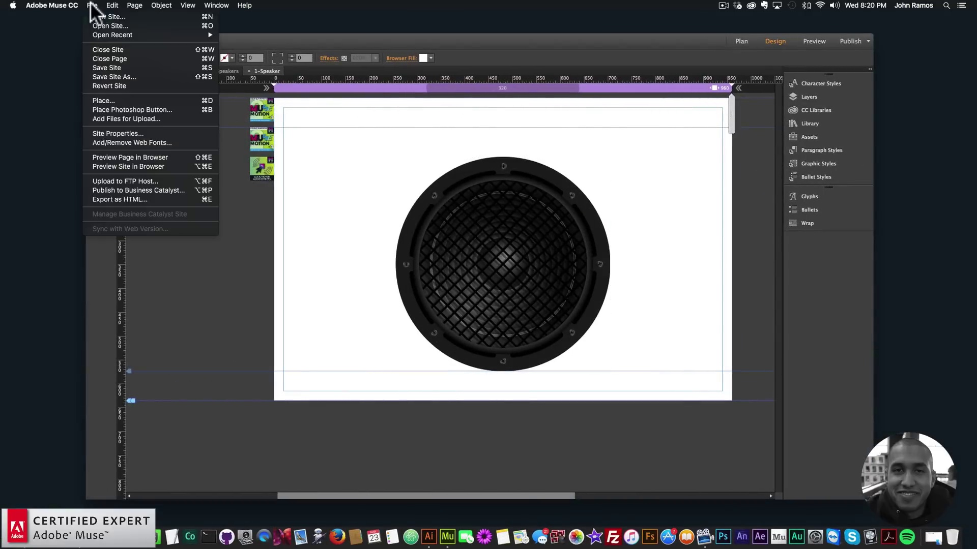
left_click(109, 15)
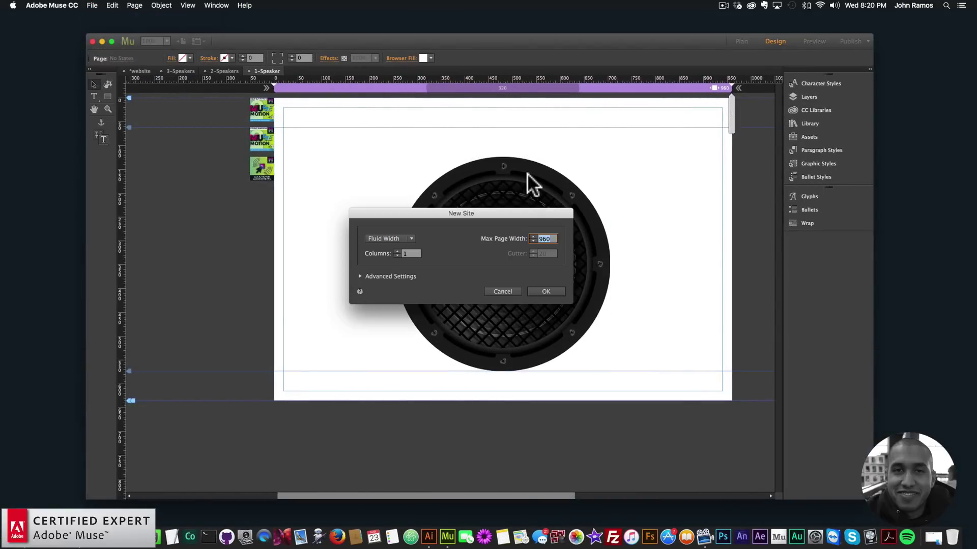
left_click(546, 292)
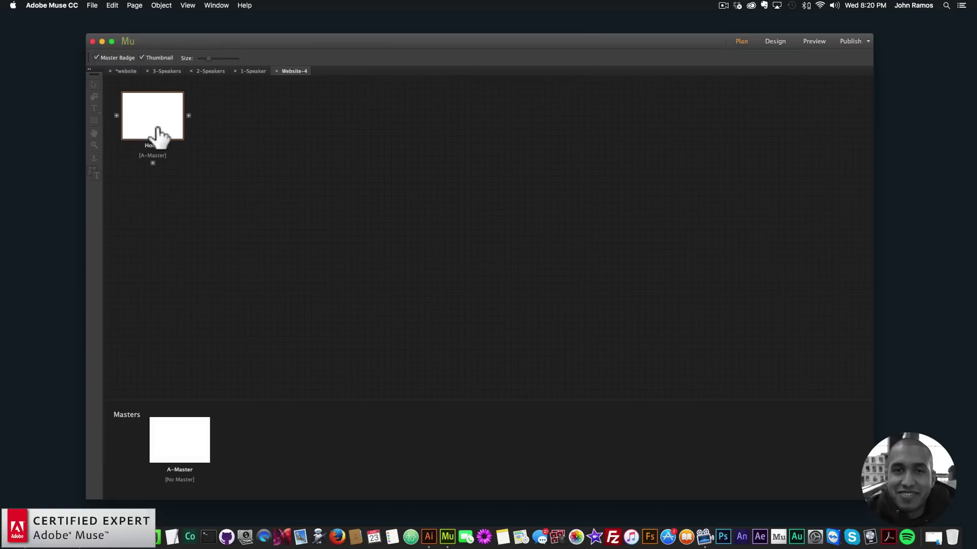
double_click(156, 122)
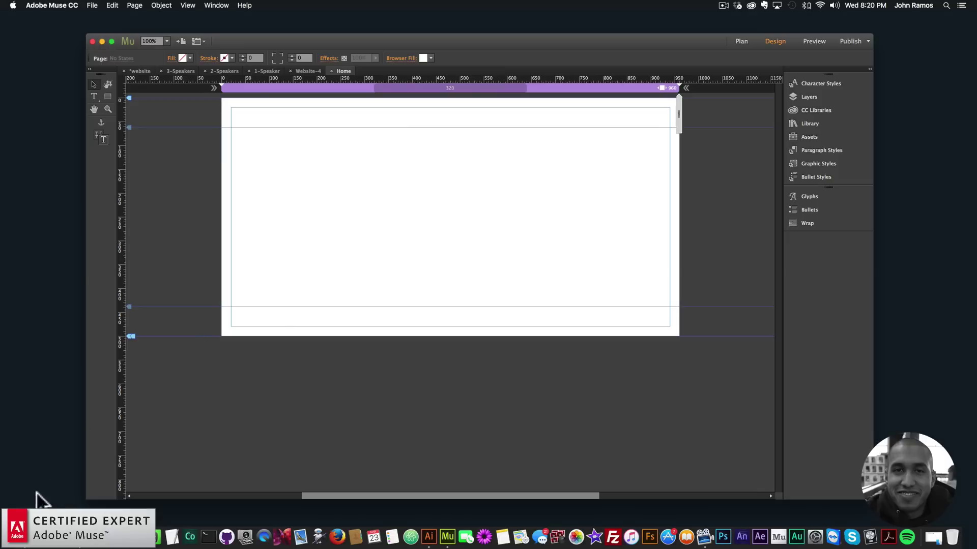
Open content.eps from the Dollarphotoclub_56776236 folder inside the project's images folder in Adobe Illustrator CC 2015.
left_click(23, 537)
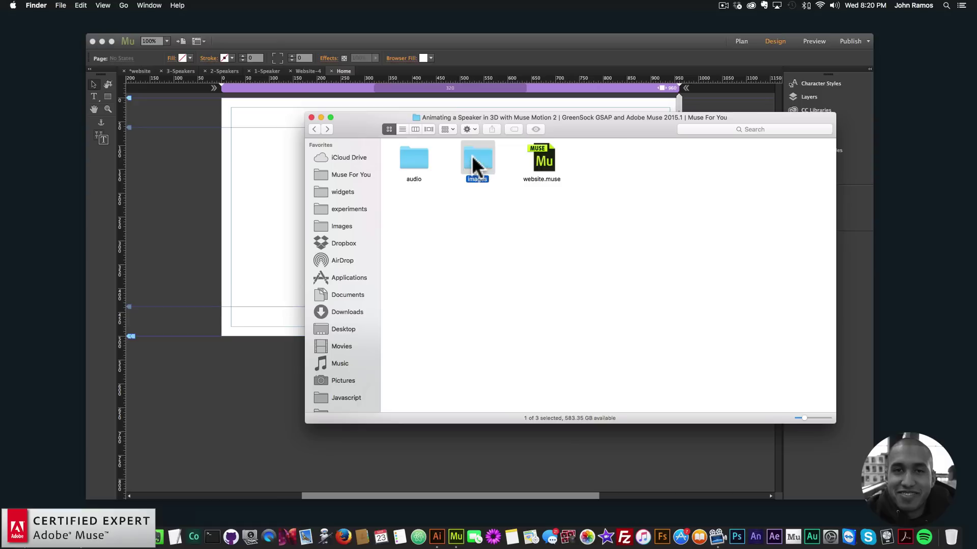
double_click(473, 157)
double_click(486, 162)
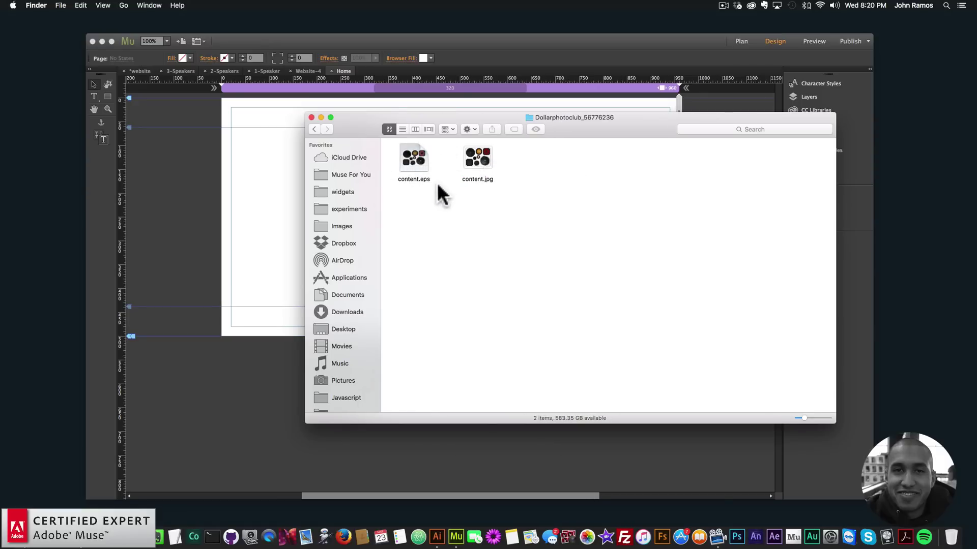
left_click(417, 157)
right_click(417, 157)
mouse_move(429, 167)
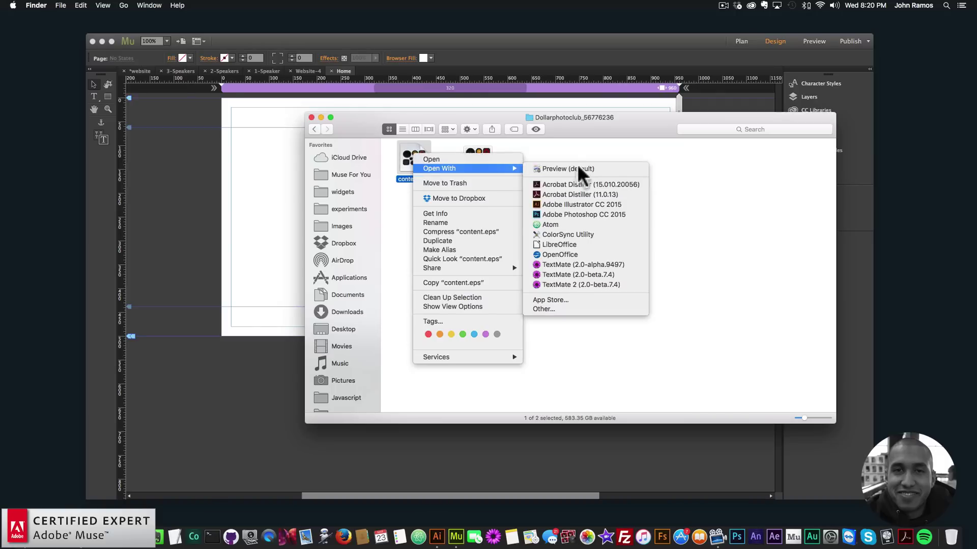
left_click(576, 204)
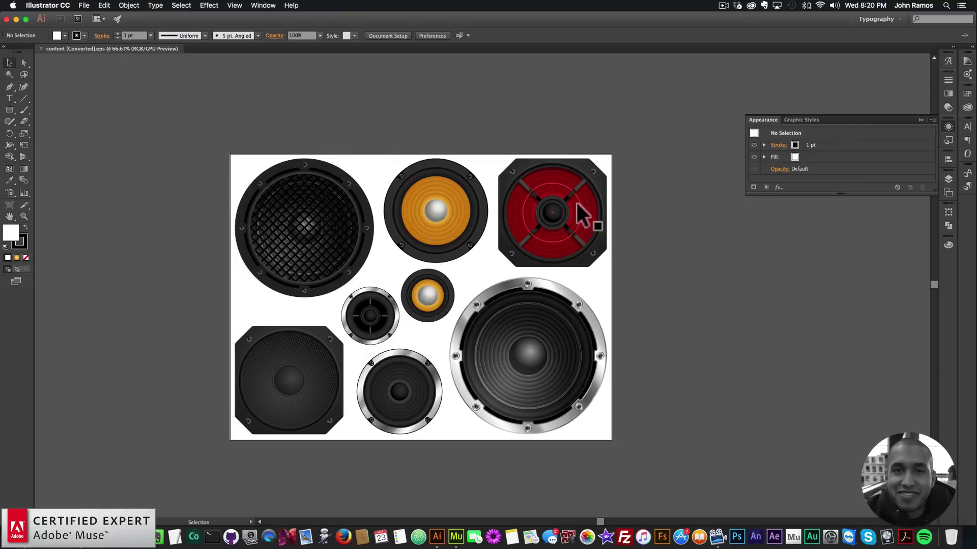
Move the white background rectangle away from behind the speakers, off the artboard.
left_click(370, 167)
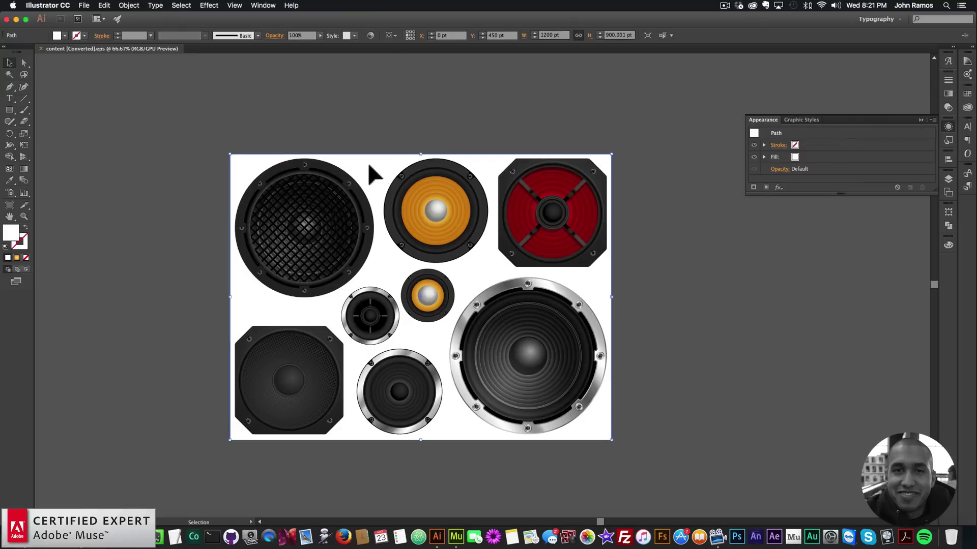
left_click_drag(370, 166, 774, 267)
left_click_drag(211, 130, 356, 269)
left_click(752, 262)
left_click(312, 122)
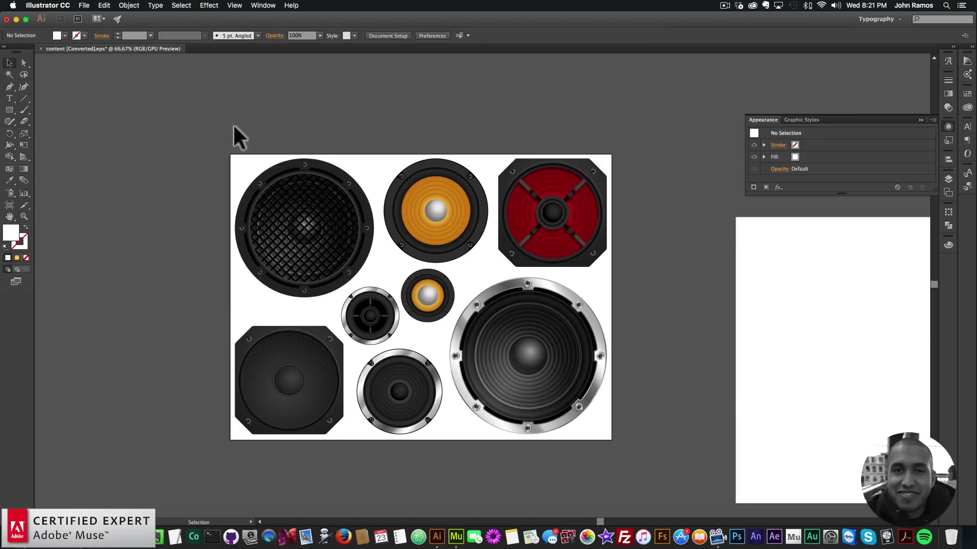
Copy the black mesh speaker into the Home page in Adobe Muse and centre it horizontally at about X 262, Y 62.
left_click_drag(202, 138, 332, 274)
key("super+c")
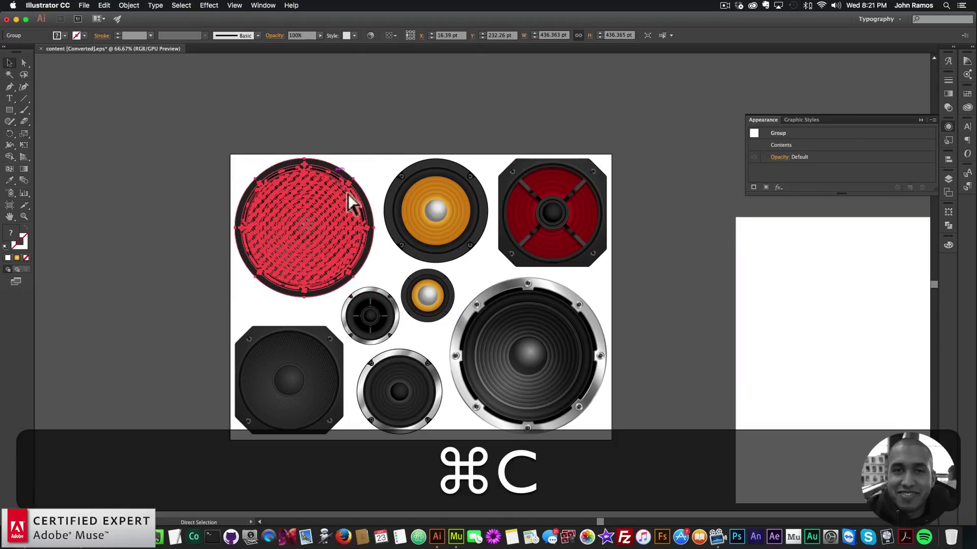
left_click(456, 536)
key("super+v")
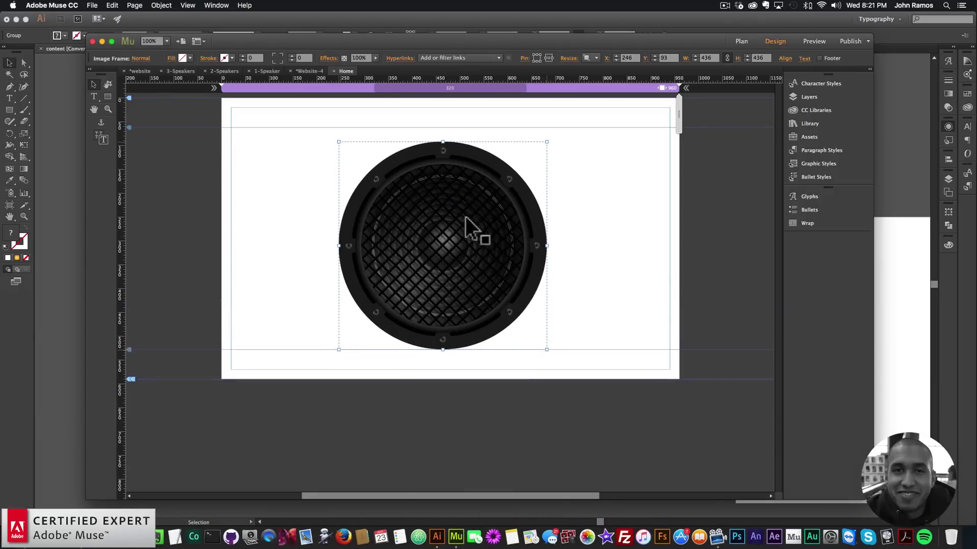
left_click_drag(465, 219, 474, 203)
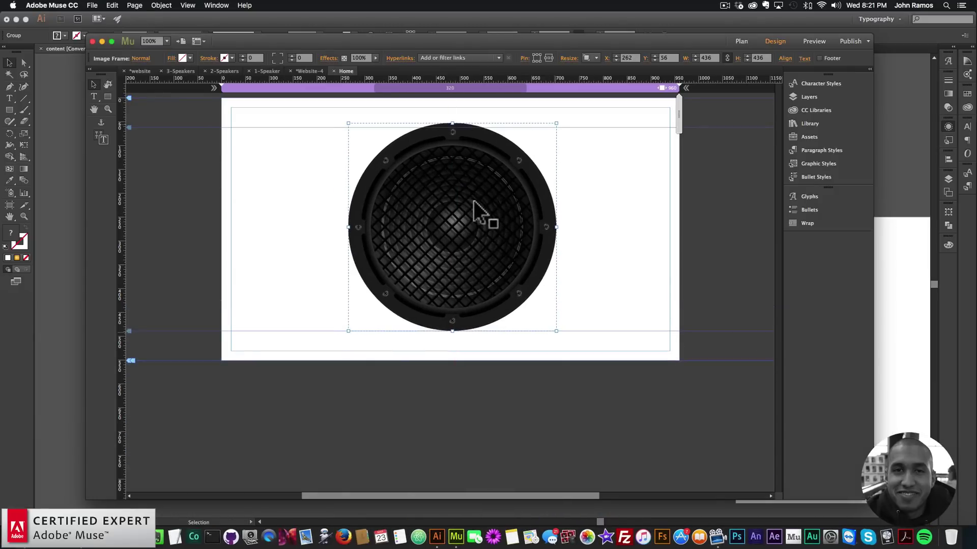
left_click(647, 240)
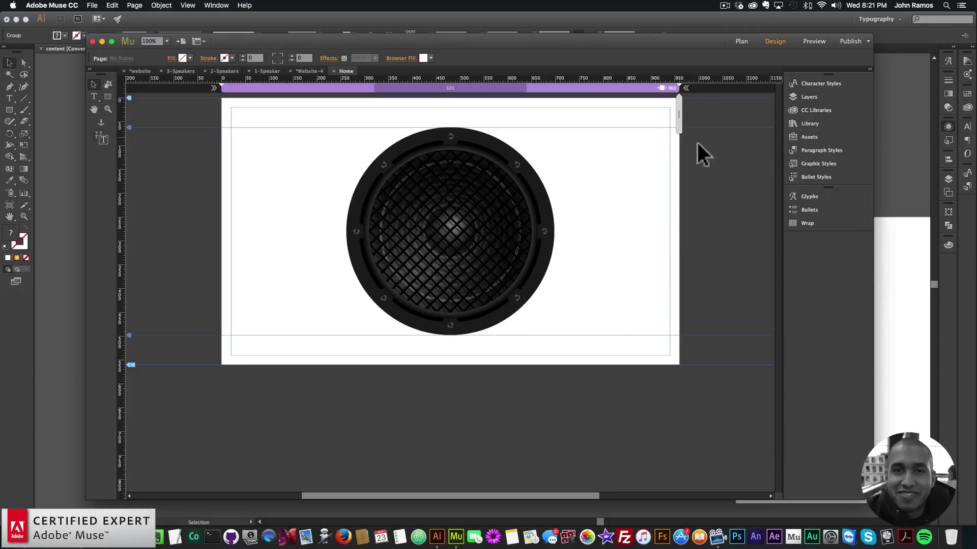
Place the Add First item of the Muse Motion 2 Widget library beside the page's upper-left corner at X -50, Y 0.
left_click(821, 124)
left_click(811, 125)
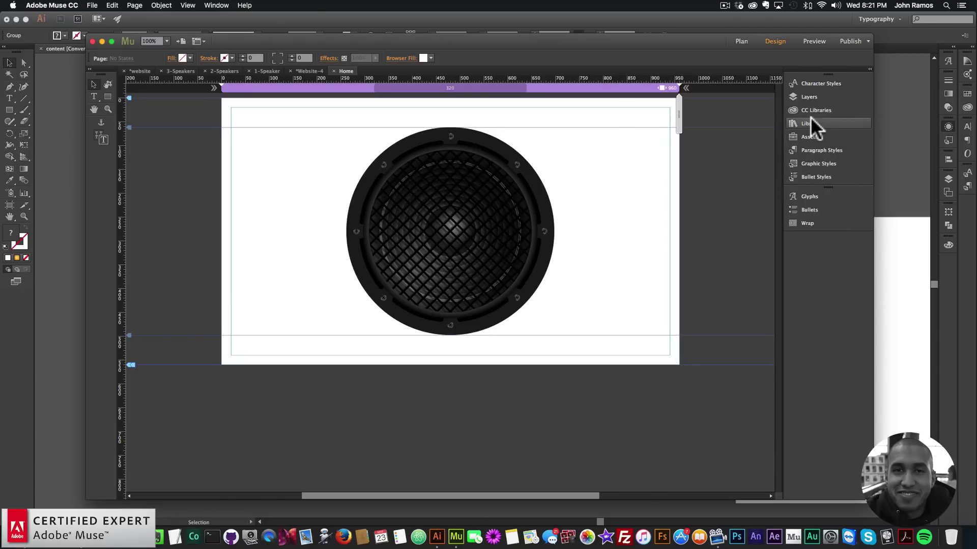
left_click(206, 5)
left_click(240, 176)
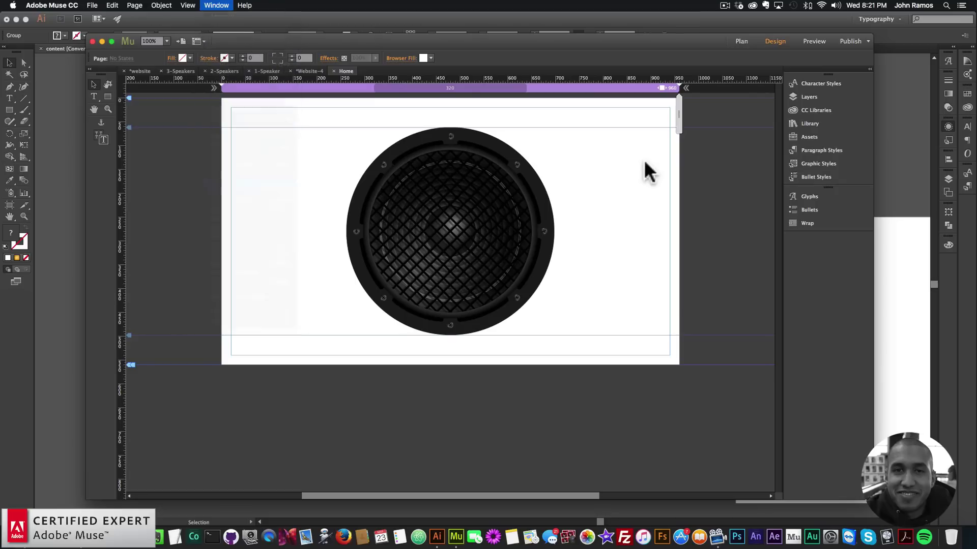
left_click(814, 124)
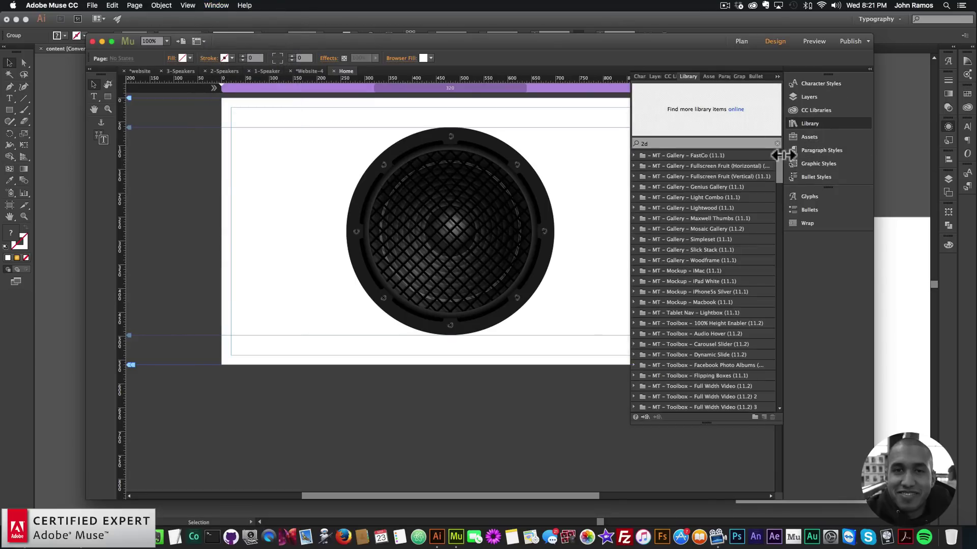
left_click_drag(778, 162, 768, 306)
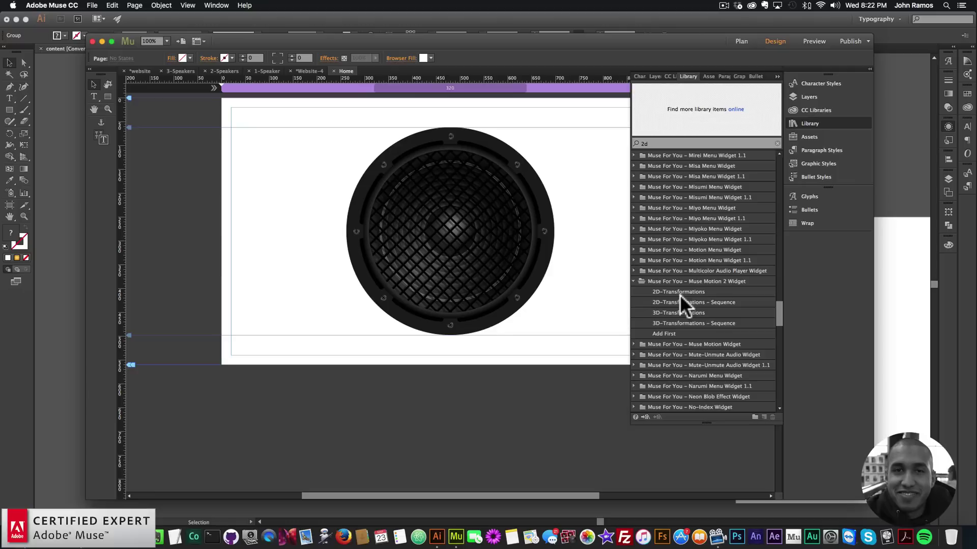
left_click(702, 292)
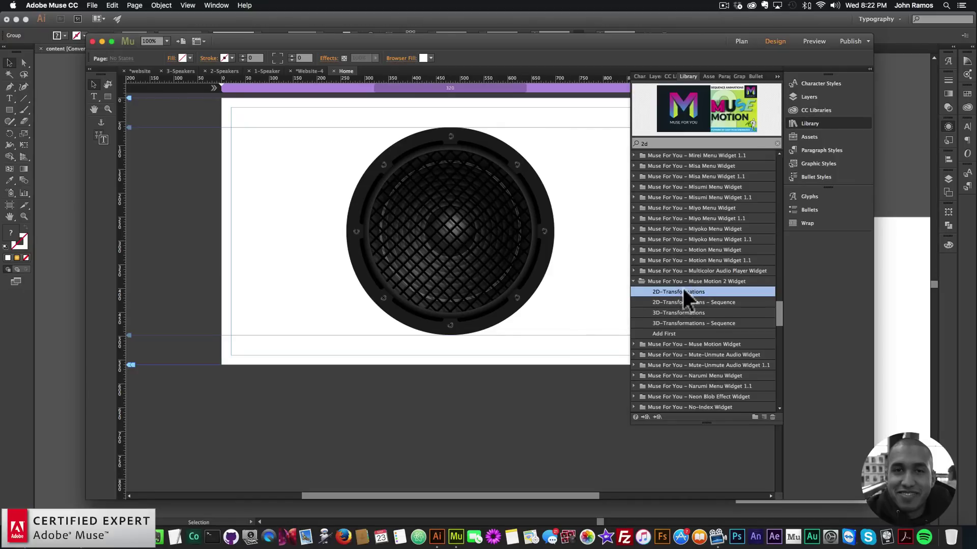
left_click(669, 333)
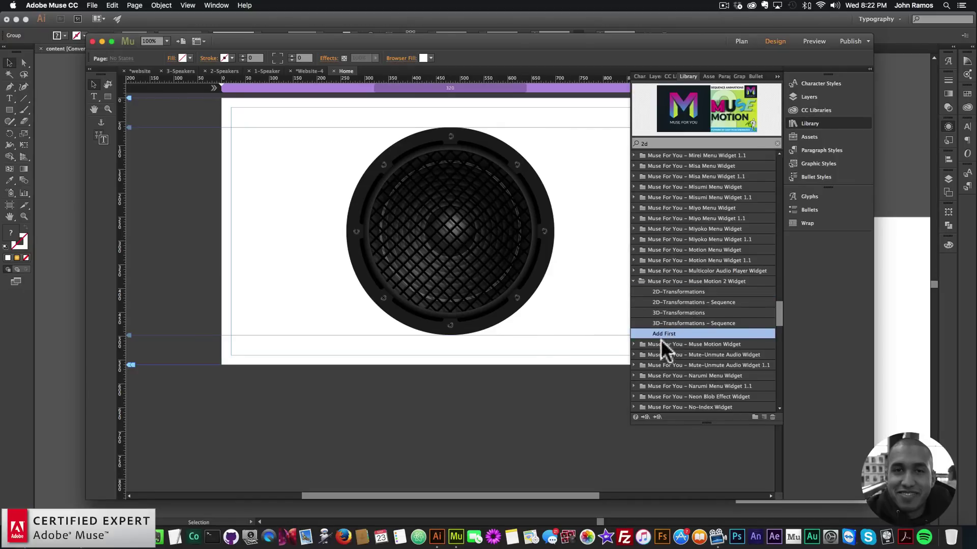
left_click_drag(668, 332, 213, 106)
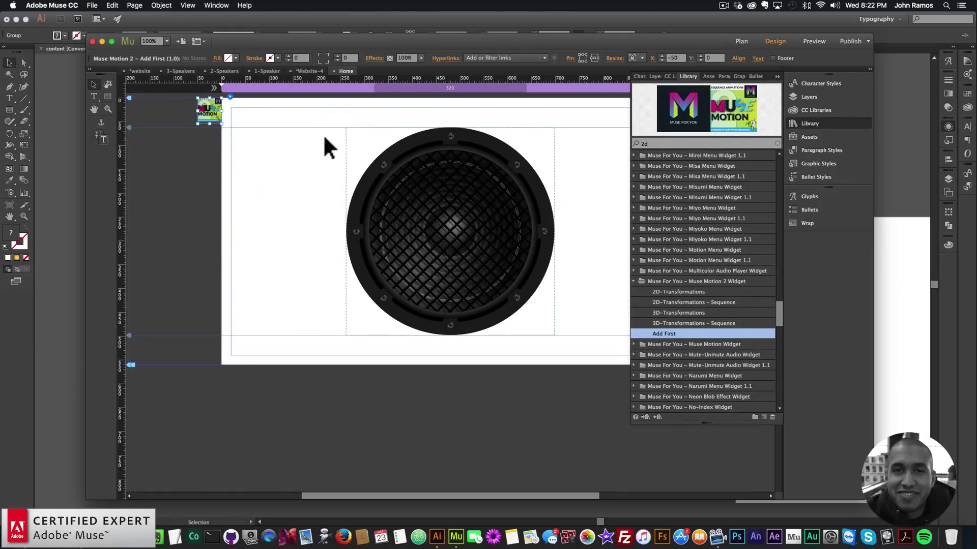
Add the 2D-Transformations widget from the Muse Motion 2 library directly below the Add First widget, at X -50, Y 62.
left_click(676, 291)
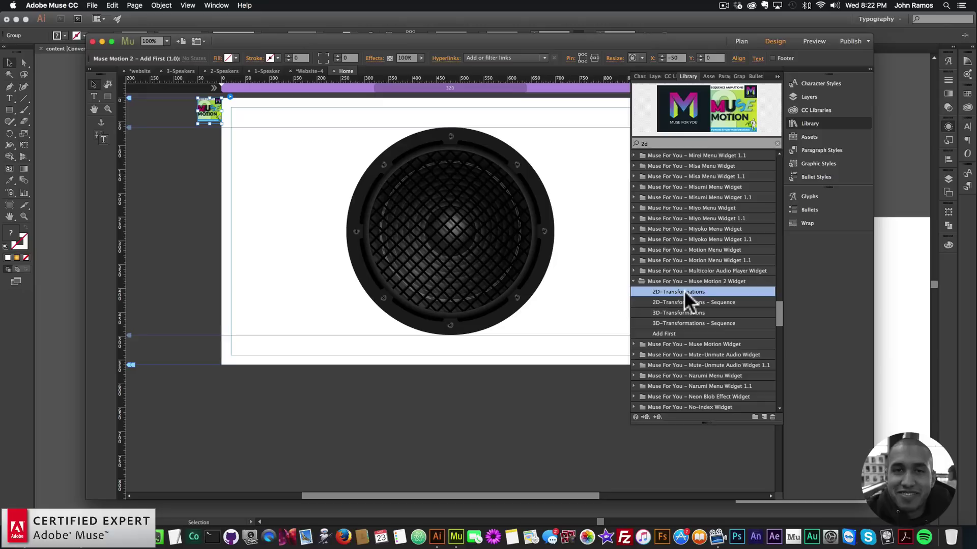
left_click(685, 303)
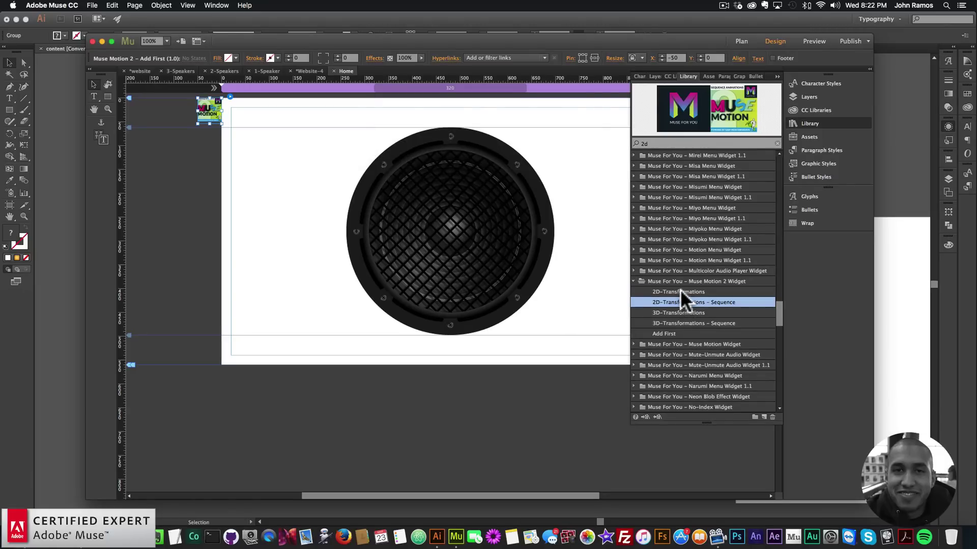
left_click(680, 290)
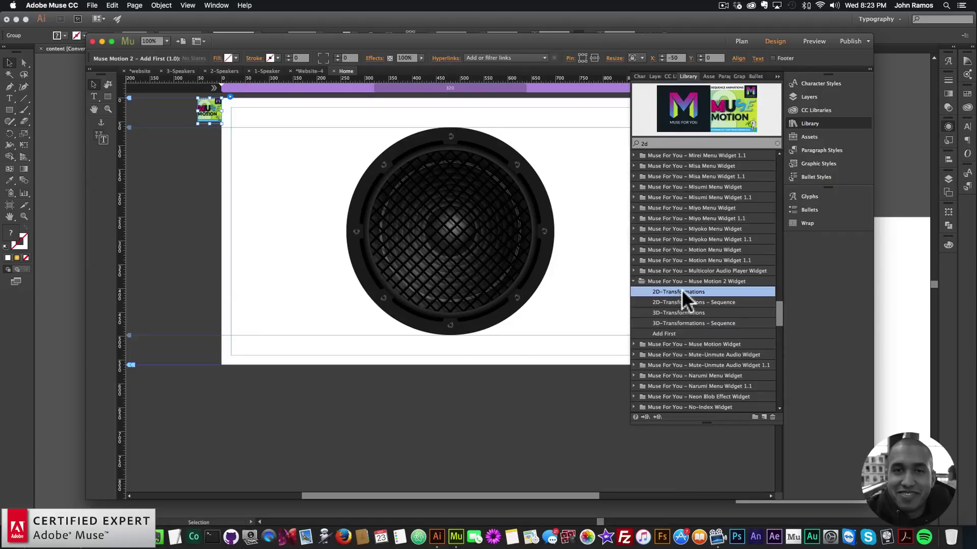
left_click_drag(681, 290, 192, 133)
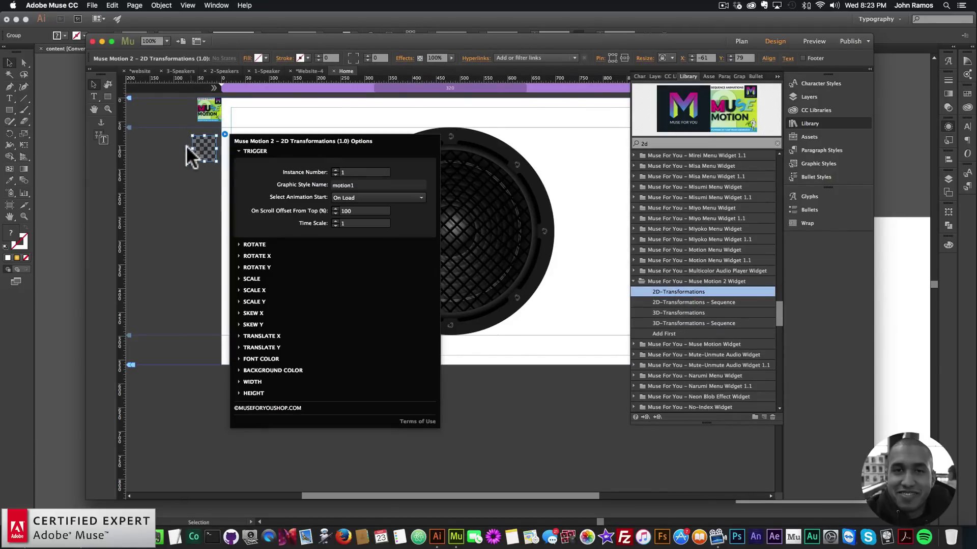
left_click_drag(204, 144, 209, 137)
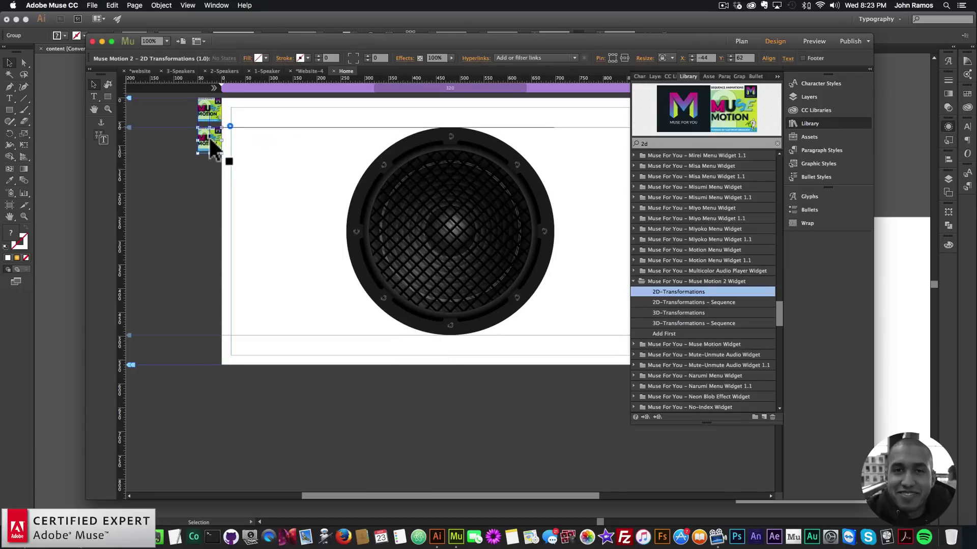
Create a graphic style named motion1 from the speaker image on the Home page.
left_click(230, 125)
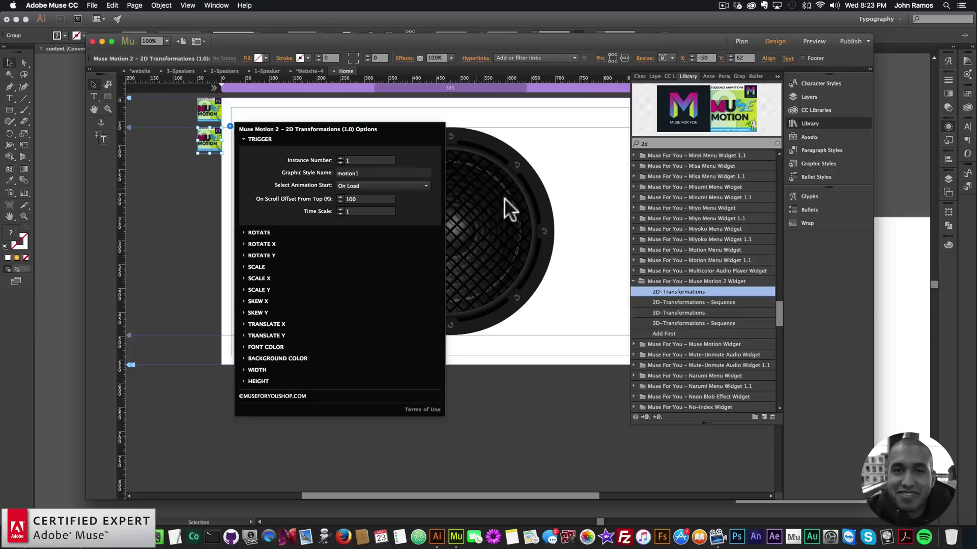
left_click(527, 212)
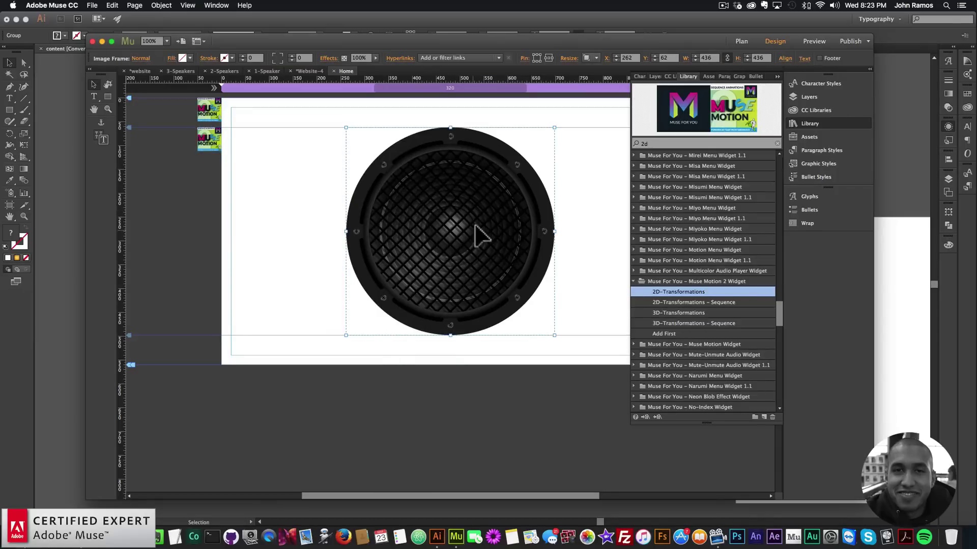
left_click(852, 128)
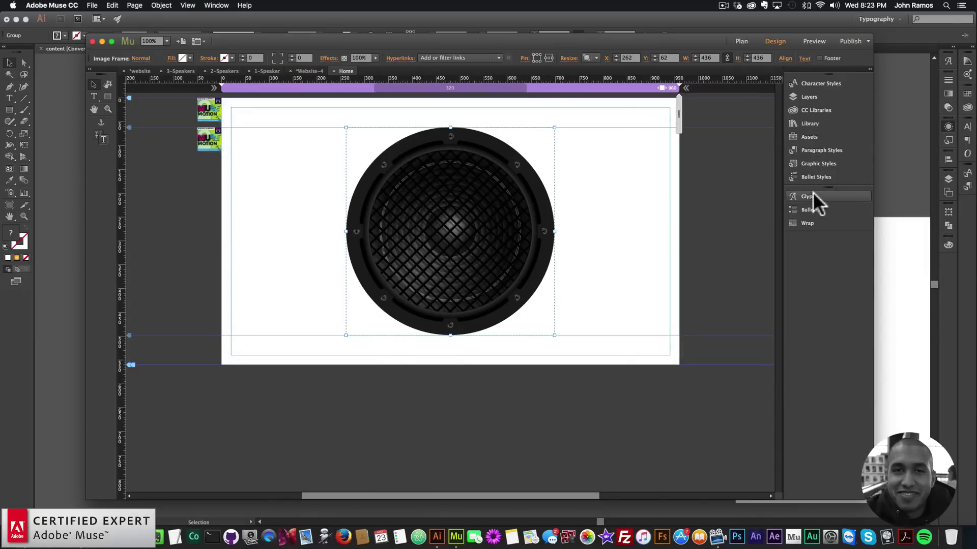
left_click(812, 162)
left_click(825, 161)
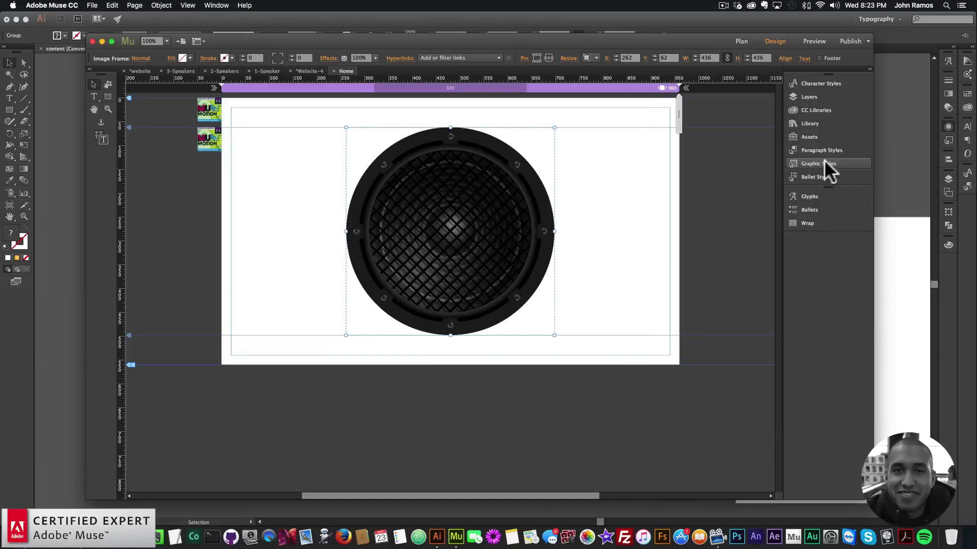
left_click(217, 5)
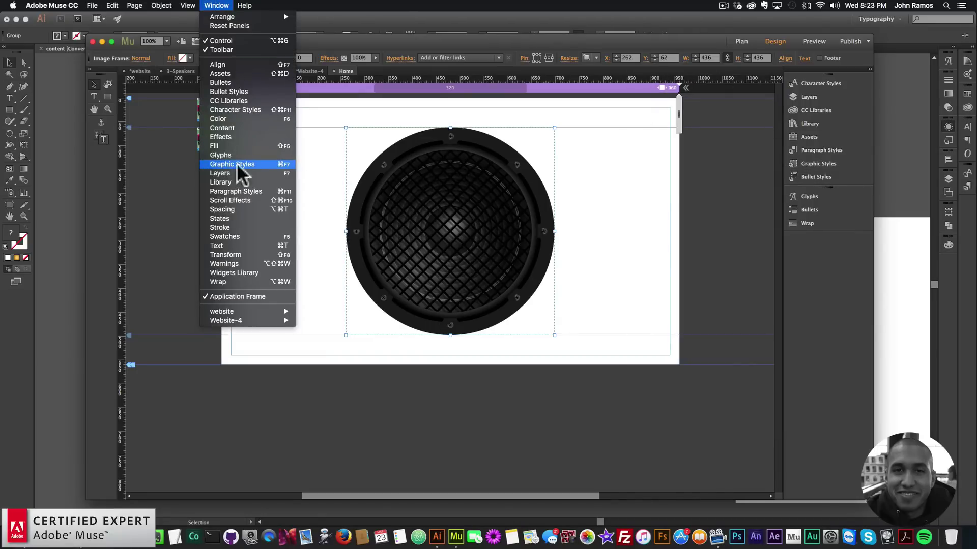
left_click(250, 165)
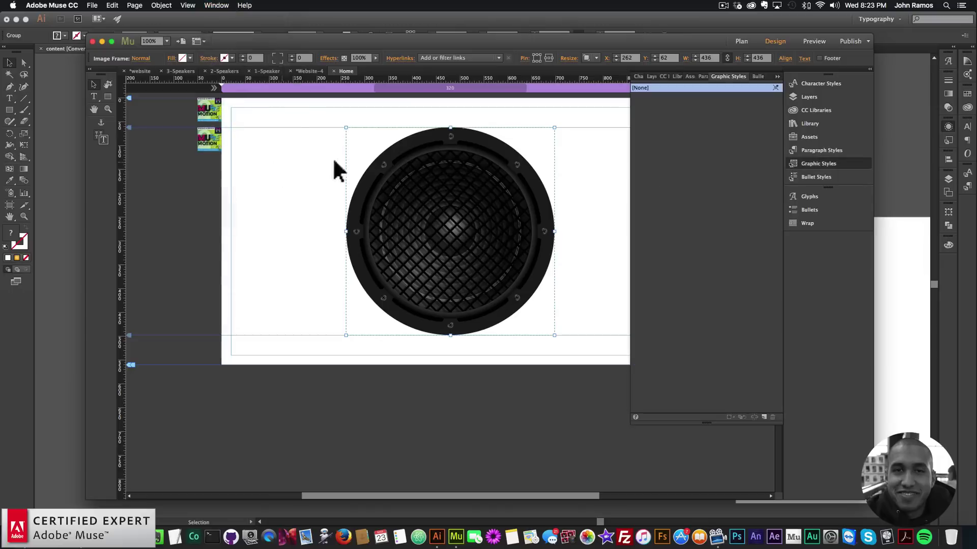
left_click(764, 415)
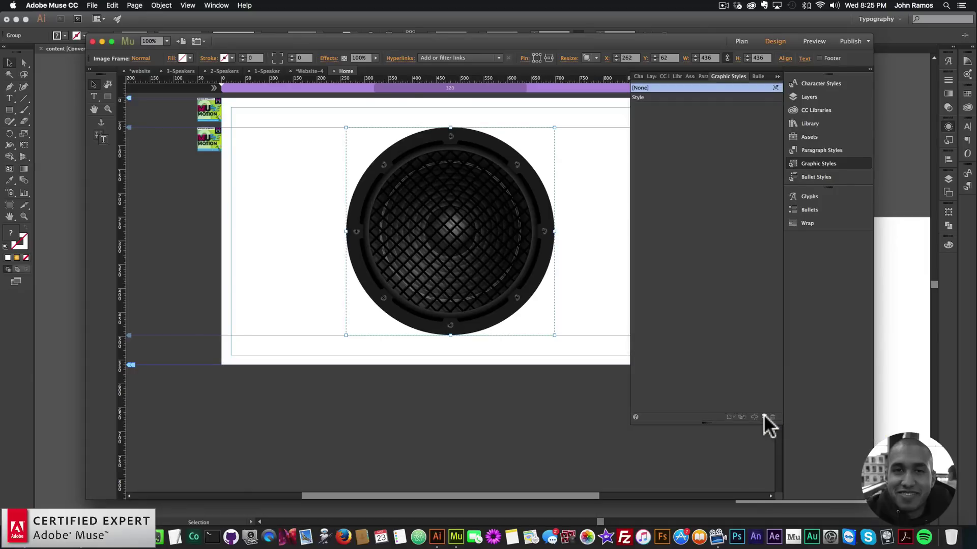
double_click(637, 96)
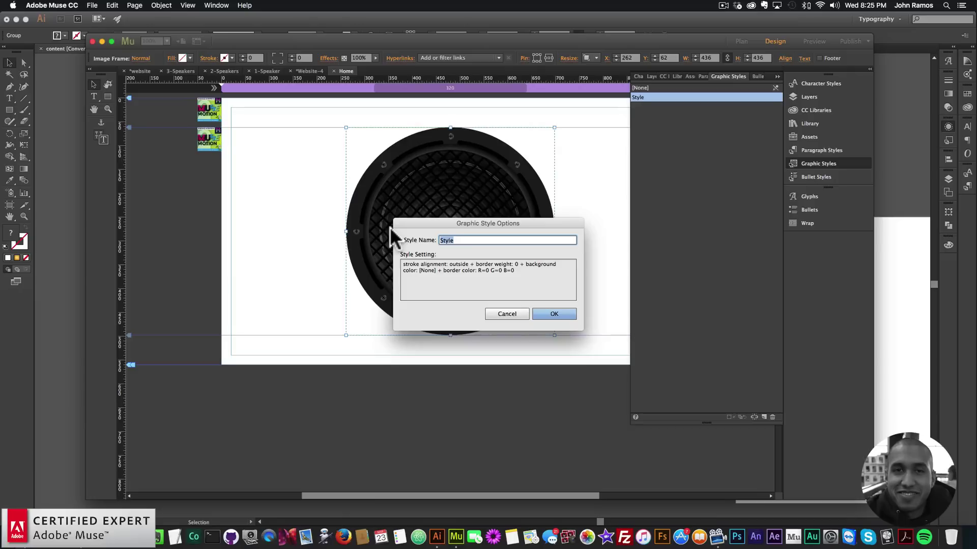
type("motion1")
left_click(560, 314)
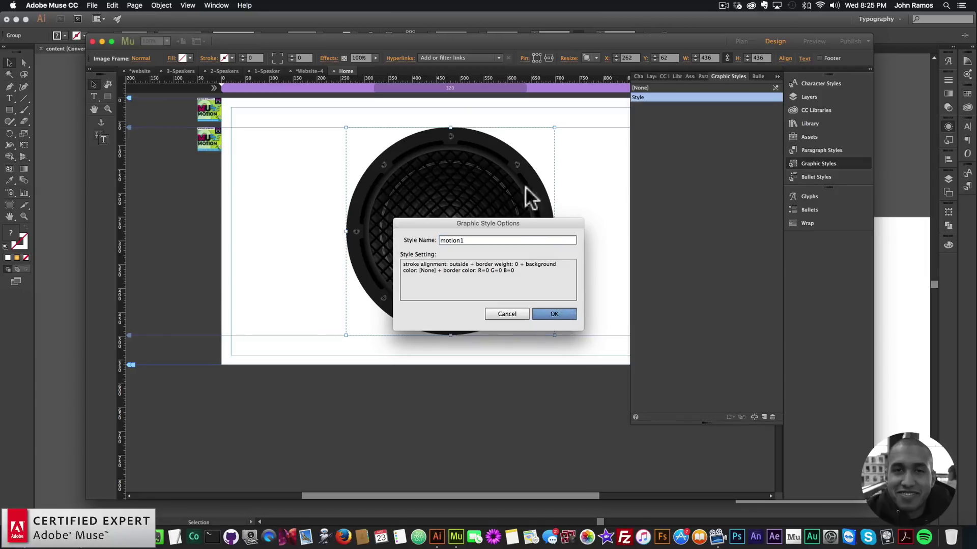
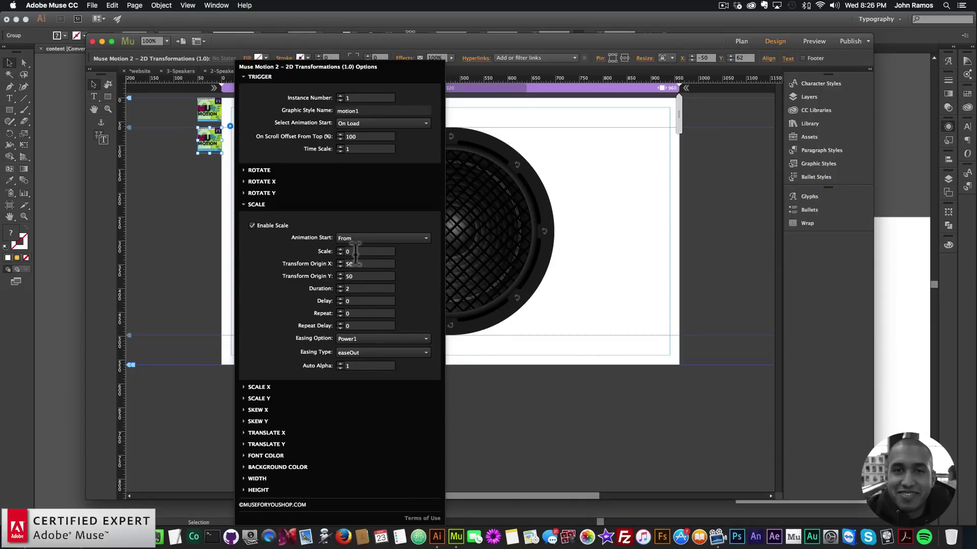
In the 2D Transformations widget's Scale settings, set Scale to 0.8, Duration to 1 and Easing Option to Elastic.
double_click(355, 251)
type(".8")
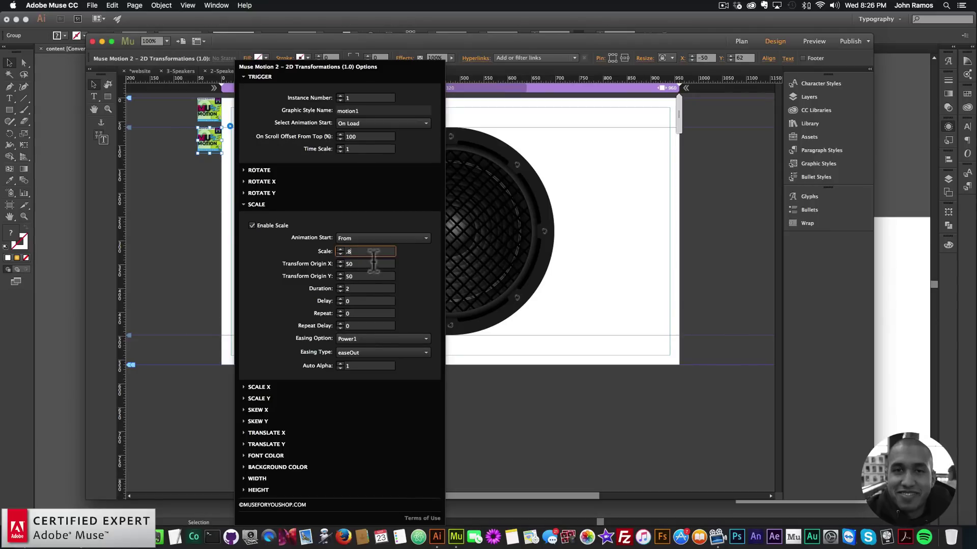
double_click(355, 288)
type("1")
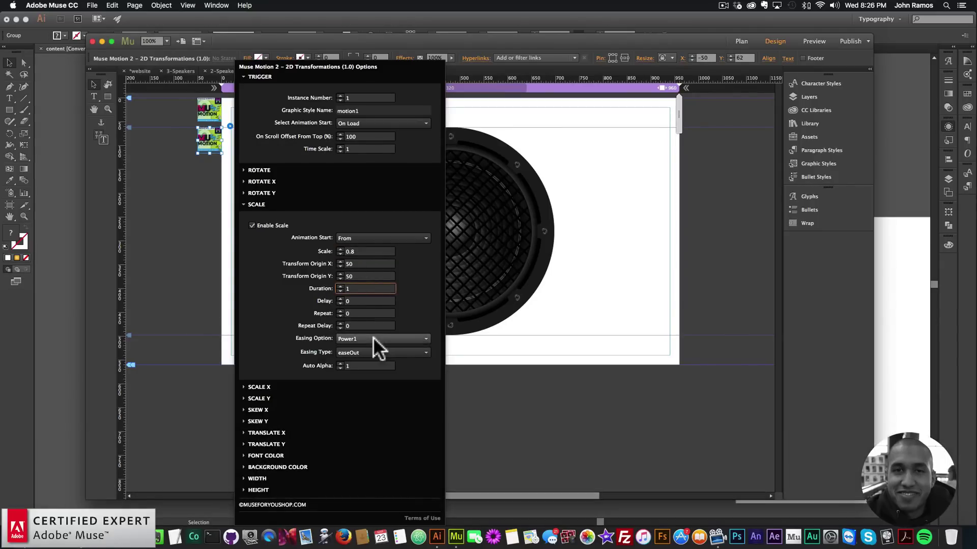
left_click(373, 338)
left_click(353, 418)
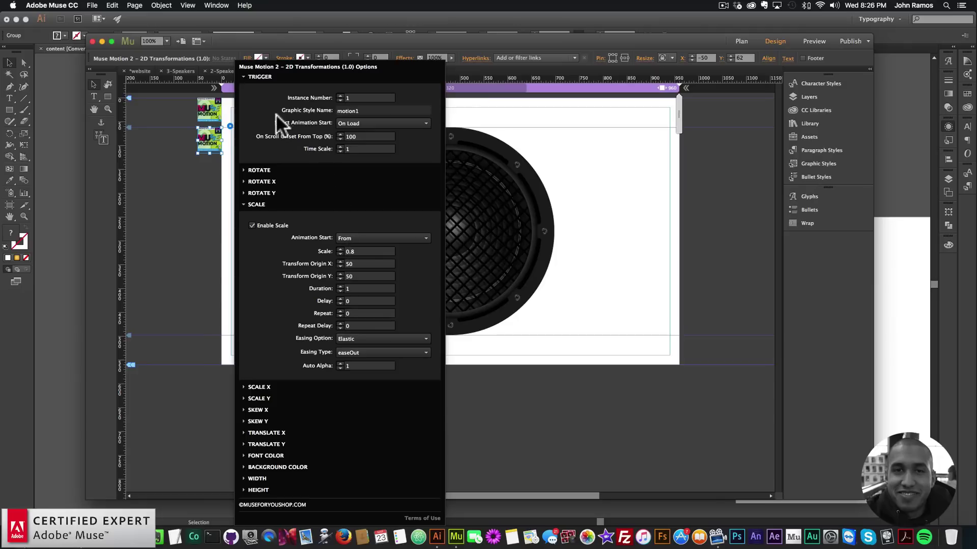
Set the 2D Transformations widget's animation start to On Click and close its options.
left_click(355, 122)
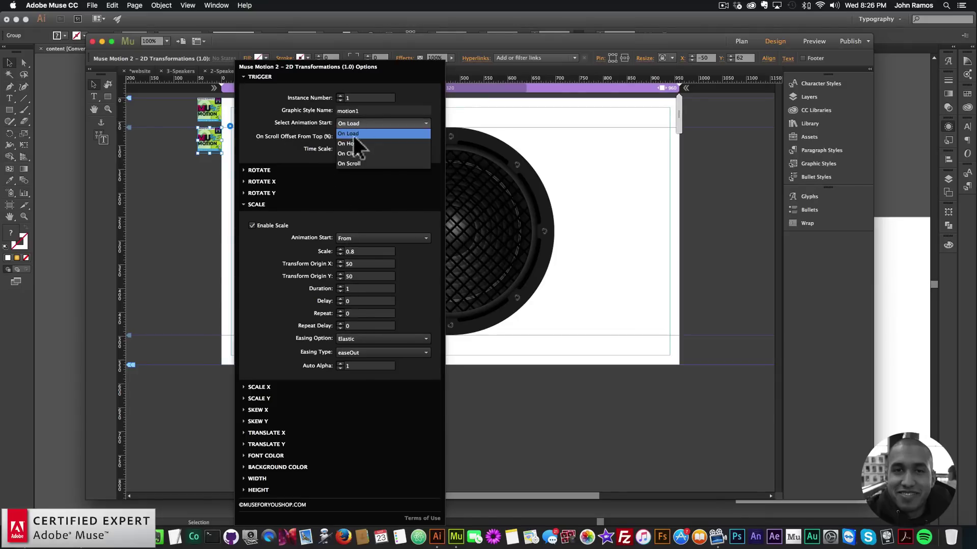
left_click(350, 153)
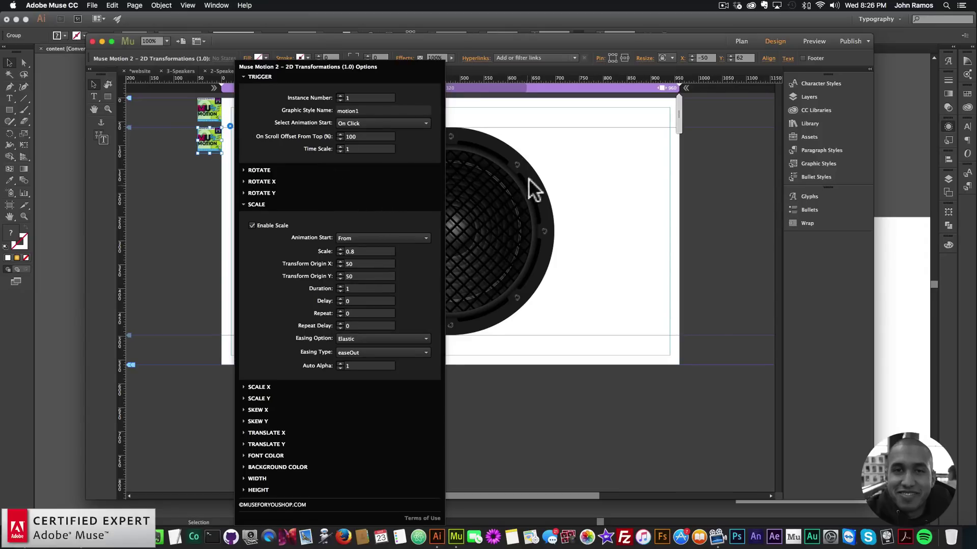
left_click(604, 191)
Preview the Home page in the browser to check the speaker animation, and return to Adobe Muse.
left_click(92, 5)
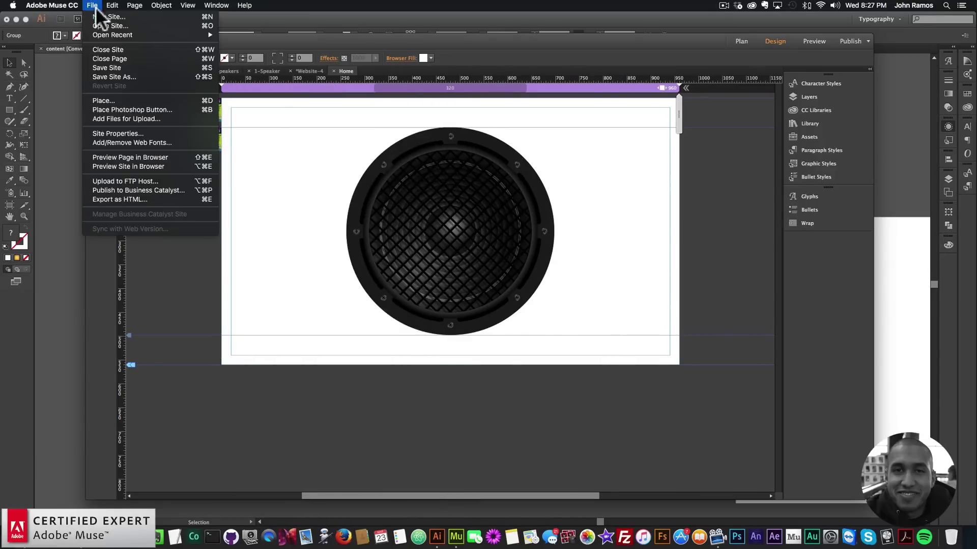
left_click(127, 155)
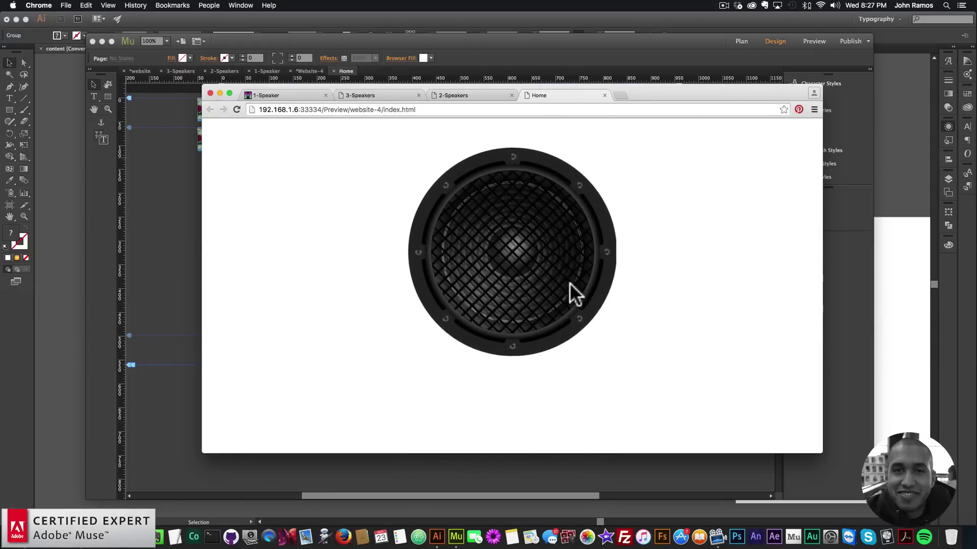
left_click(639, 45)
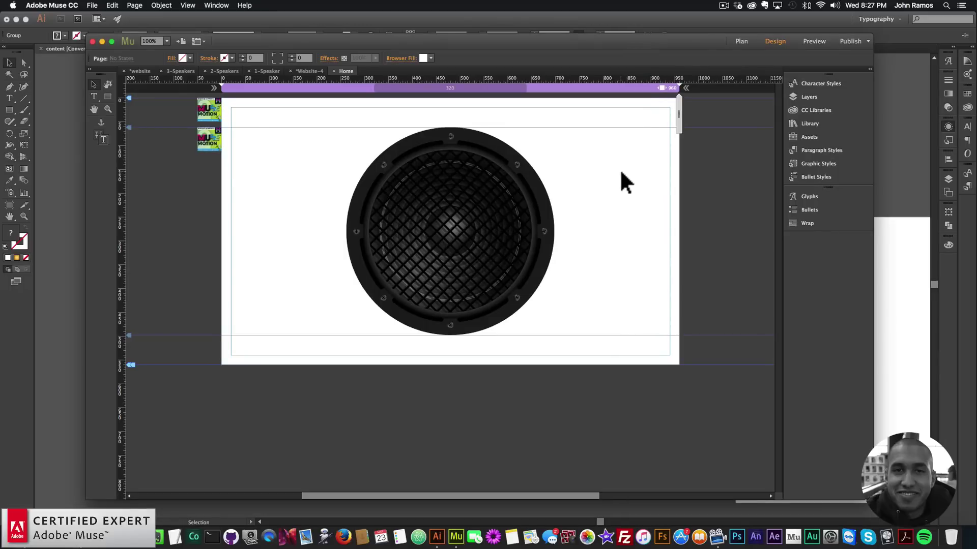
Find the Click-Hover Audio Effects Widget - Initial in the library and place it below the Motion widgets at X -50, Y 124.
left_click(808, 124)
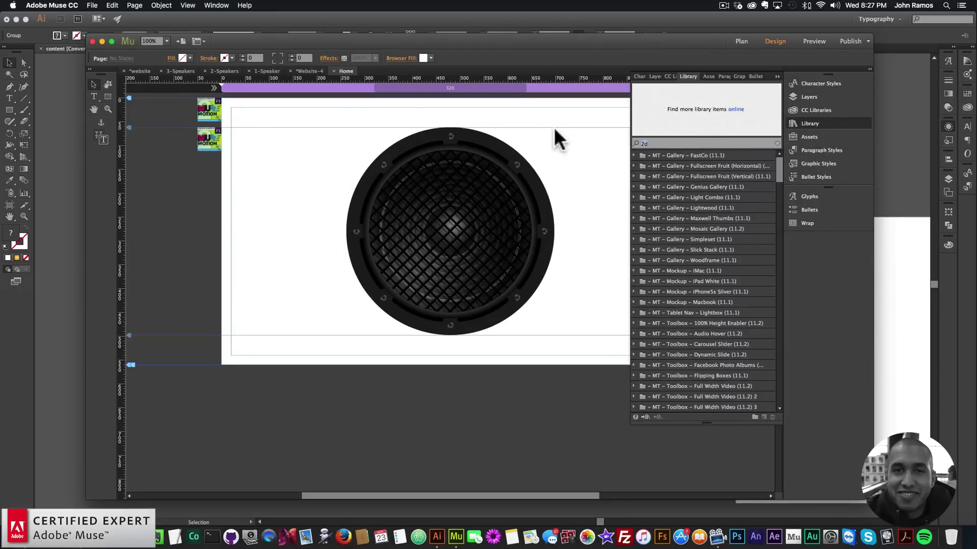
type("click")
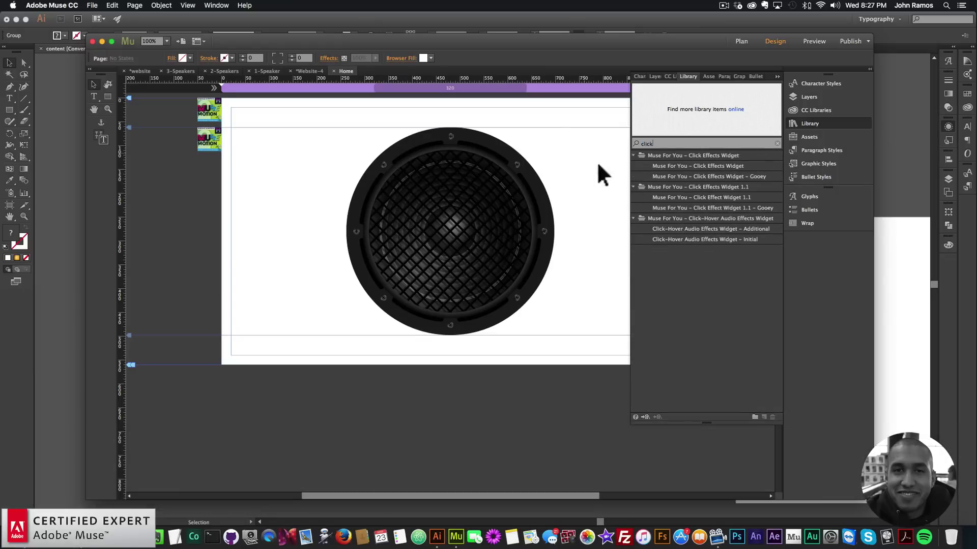
left_click(693, 239)
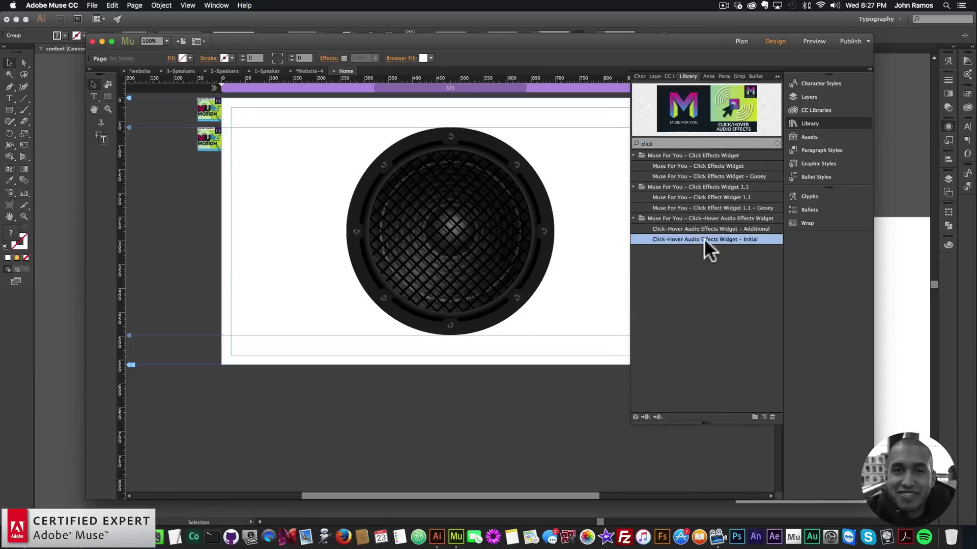
left_click_drag(707, 239, 200, 160)
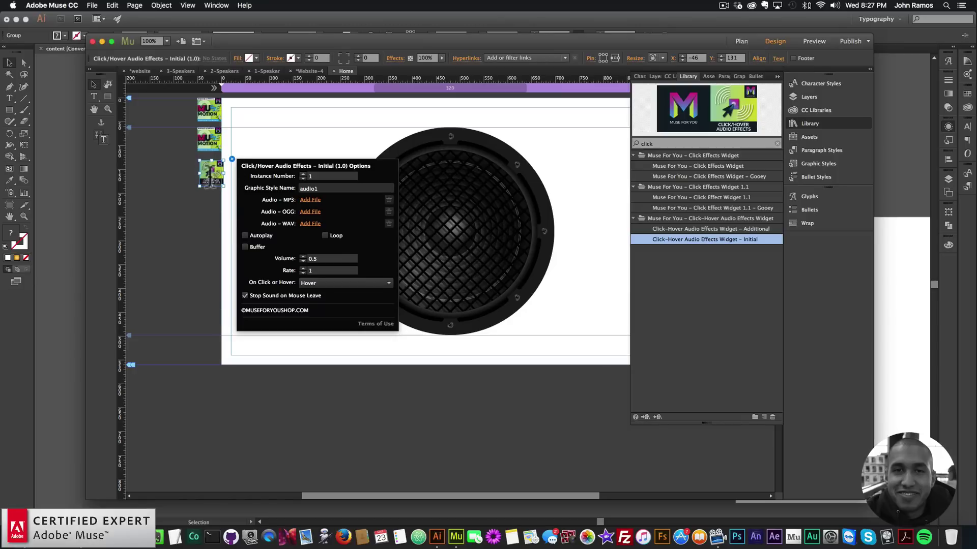
left_click(799, 136)
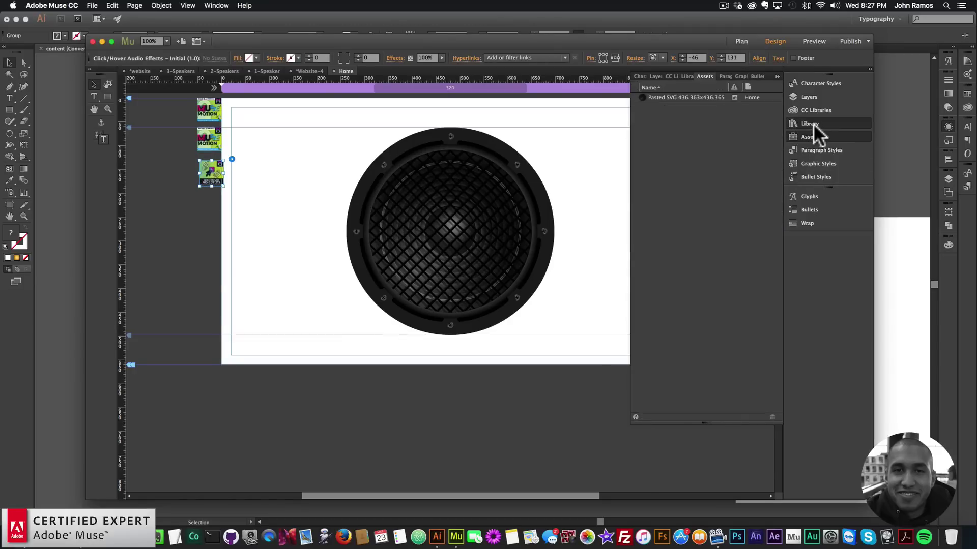
left_click(819, 123)
left_click(813, 125)
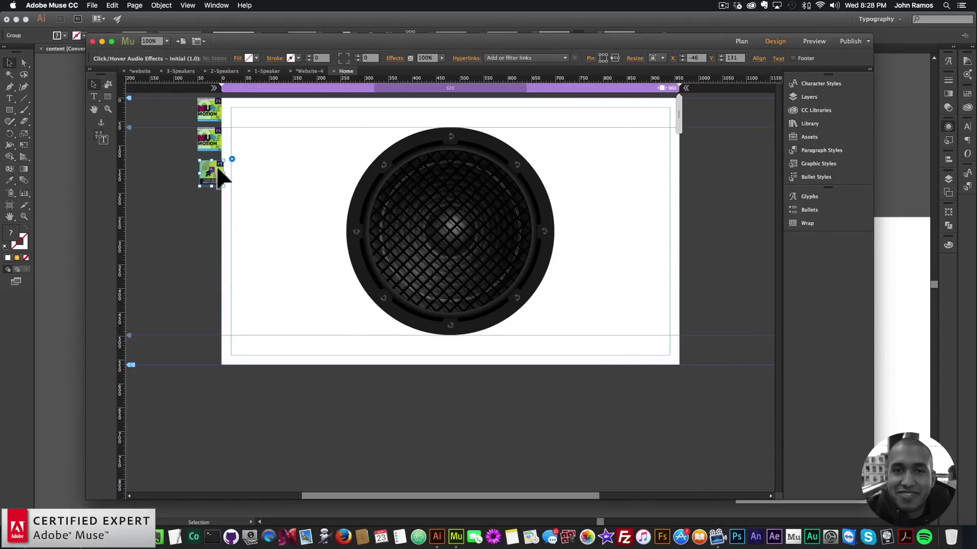
left_click_drag(220, 174, 215, 164)
Set the audio widget's Graphic Style Name to motion1 and load Kick-081.mp3 as its MP3 audio.
left_click(230, 155)
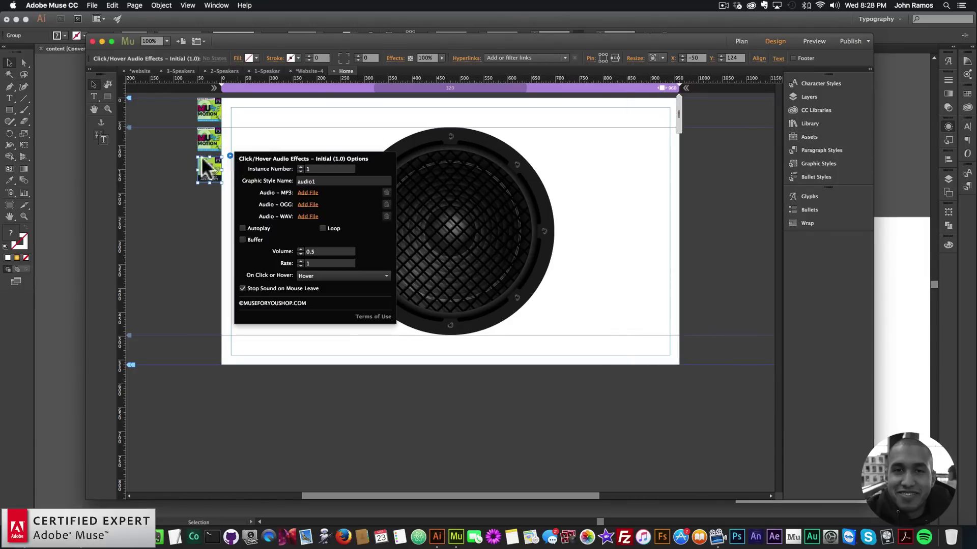
left_click(326, 180)
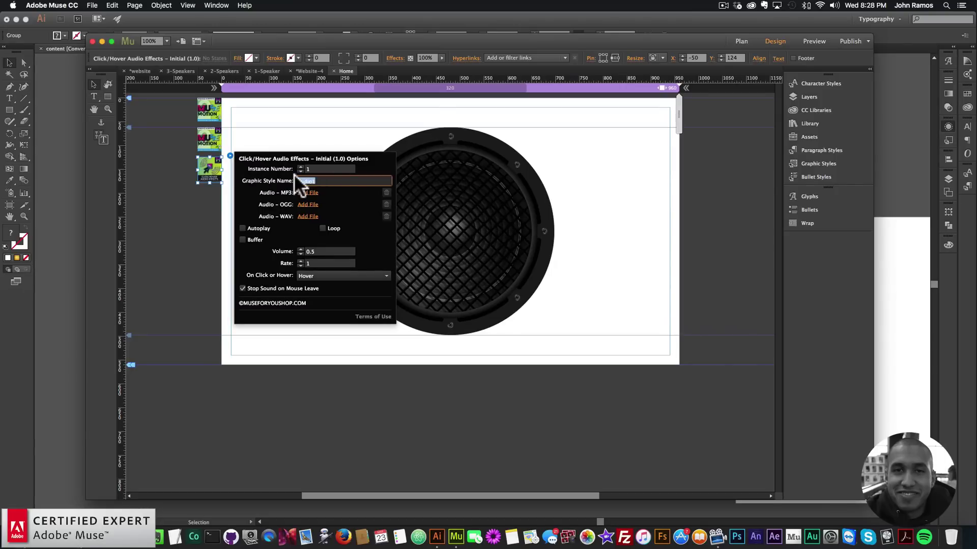
type("motion1")
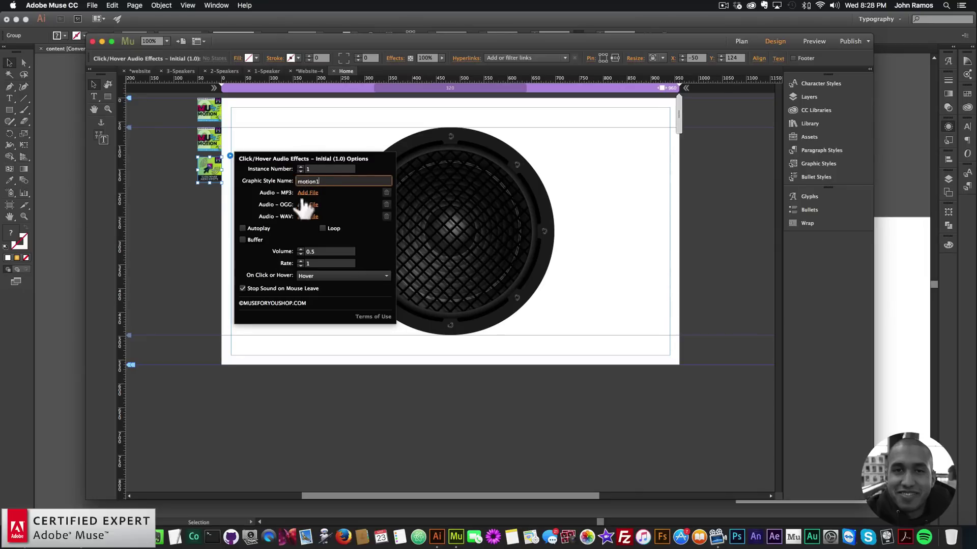
left_click(308, 193)
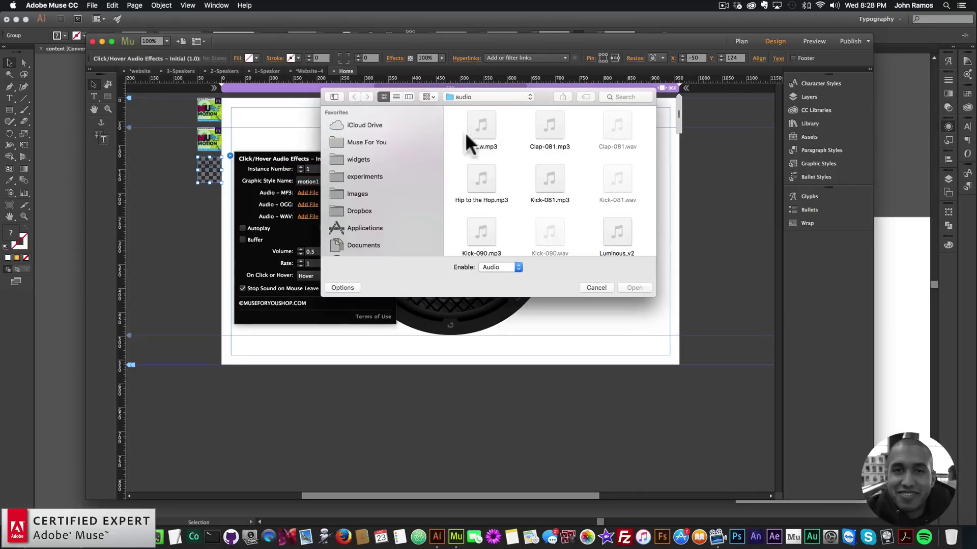
scroll(551, 193, "down", 3)
scroll(531, 178, "up", 2)
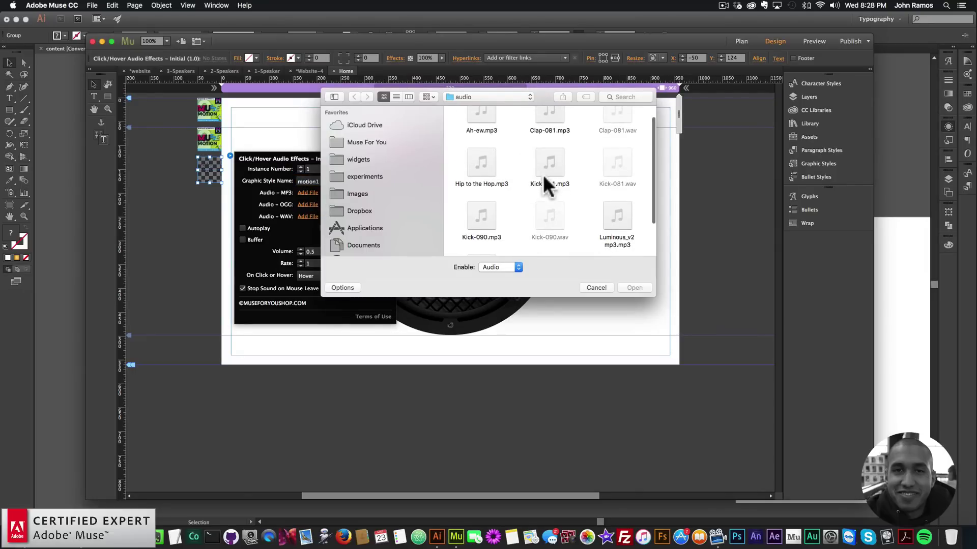
left_click(553, 164)
double_click(552, 163)
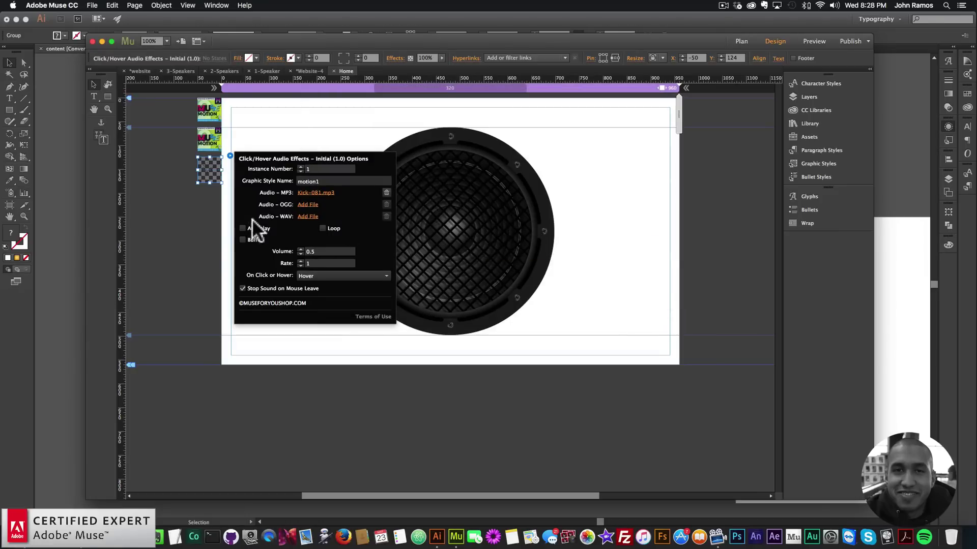
Make the audio widget play on Click, turn off Stop Sound on Mouse Leave, and close its options.
left_click(303, 276)
left_click(310, 292)
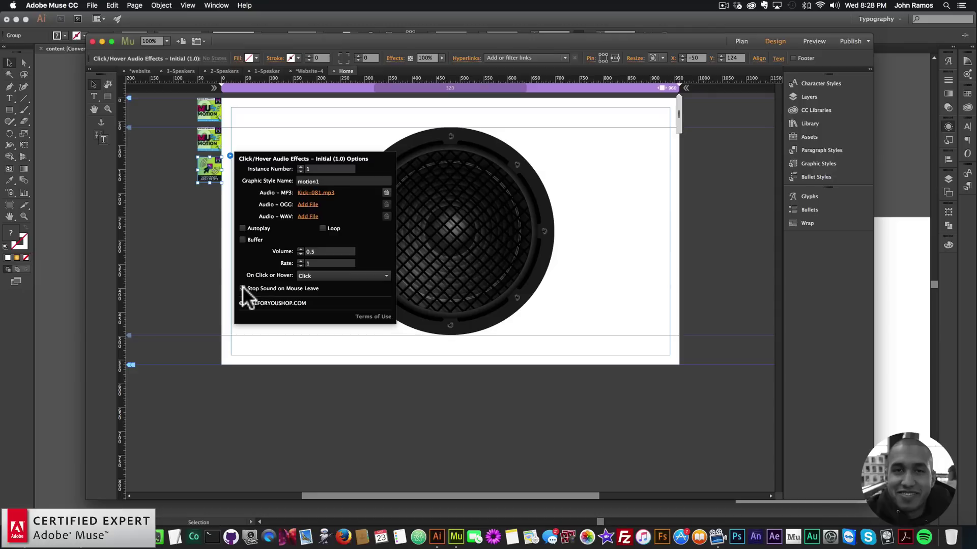
left_click(242, 287)
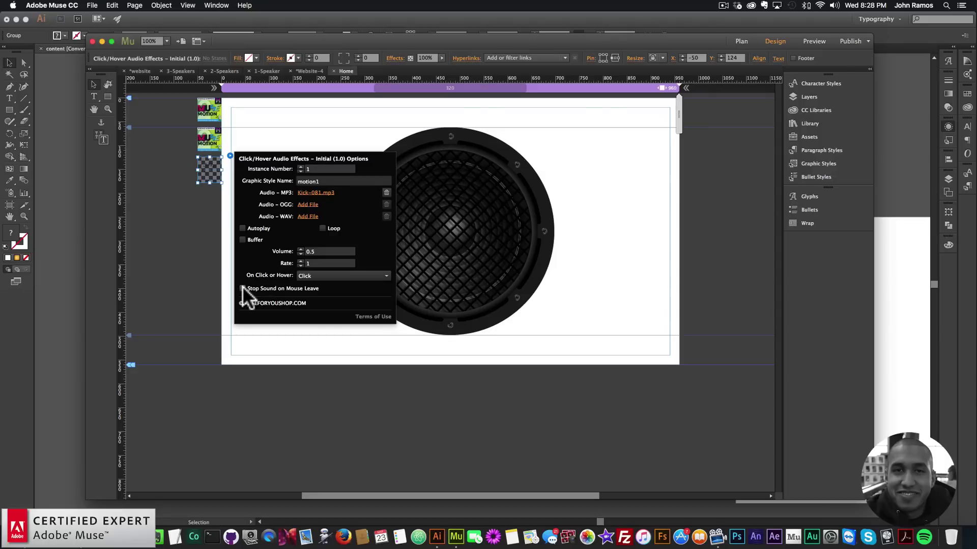
left_click(202, 220)
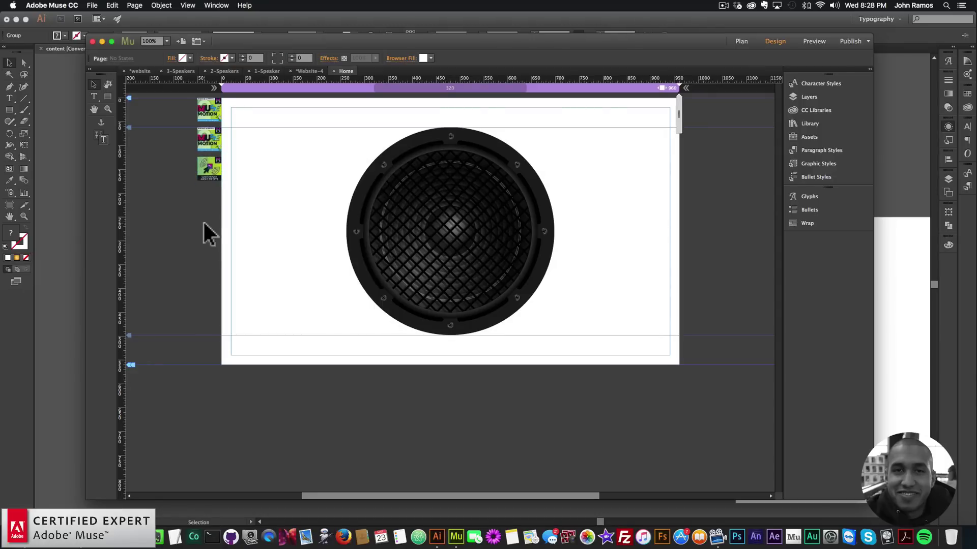
Preview the Home page in the browser and trigger the speaker's animation together with its kick sound.
left_click(93, 5)
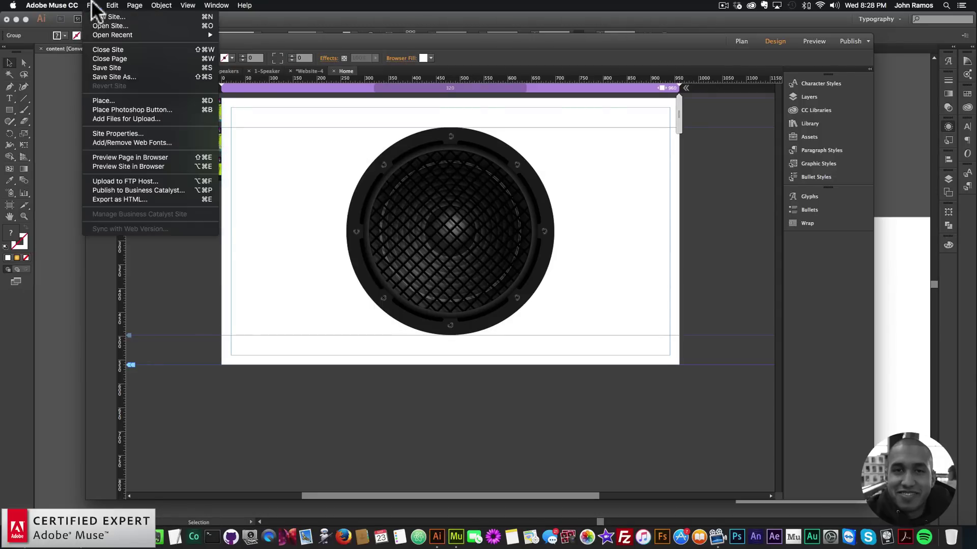
left_click(129, 157)
left_click(505, 248)
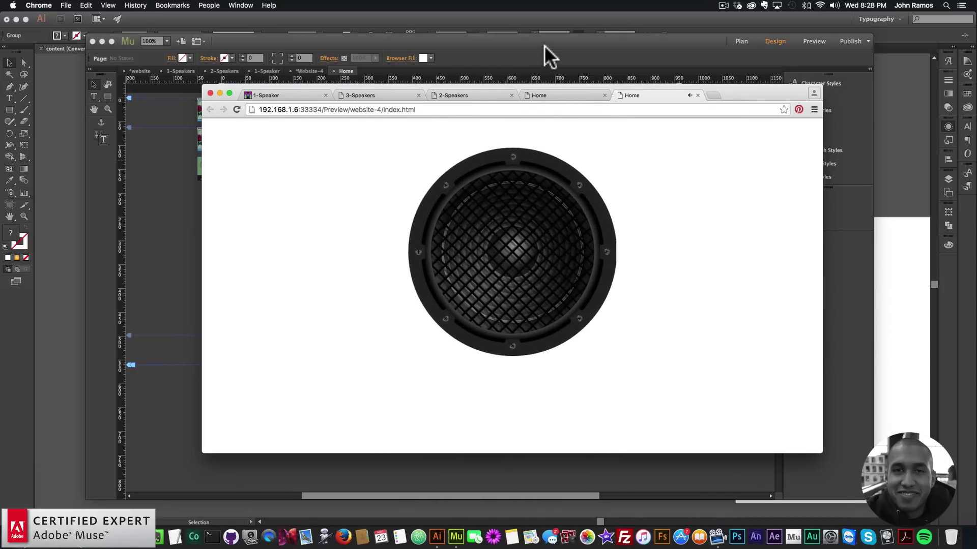
Duplicate the Home page in the site plan as Speaker-2 and open the new page for design.
left_click(484, 42)
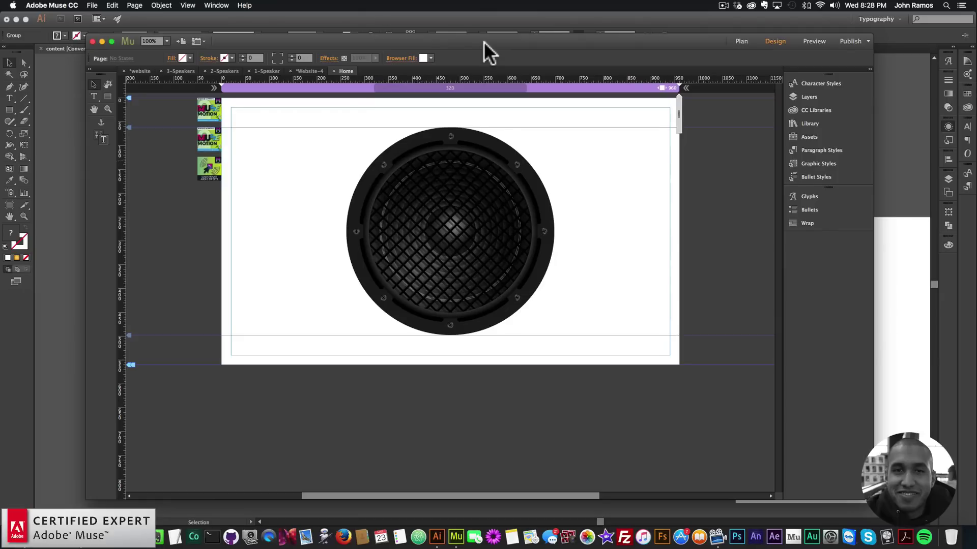
left_click(744, 45)
right_click(154, 111)
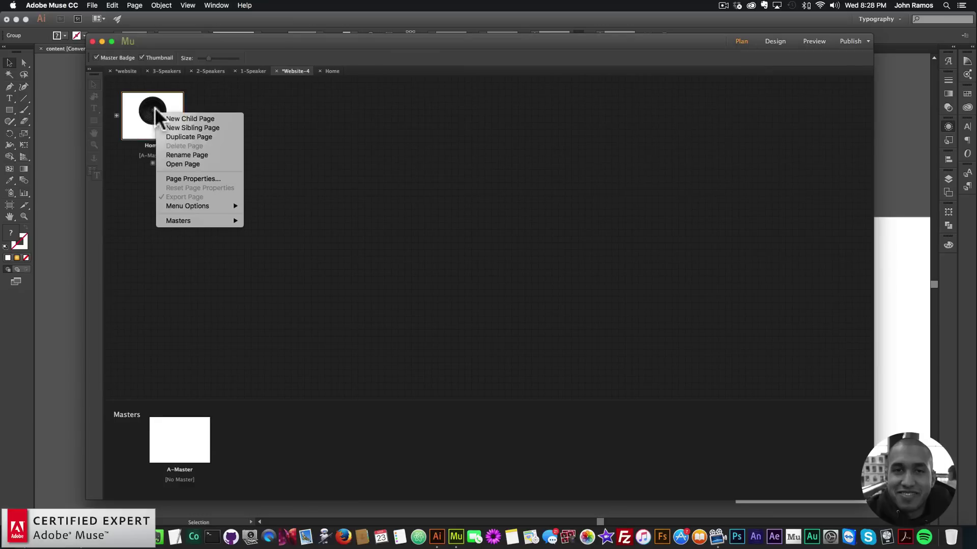
left_click(190, 136)
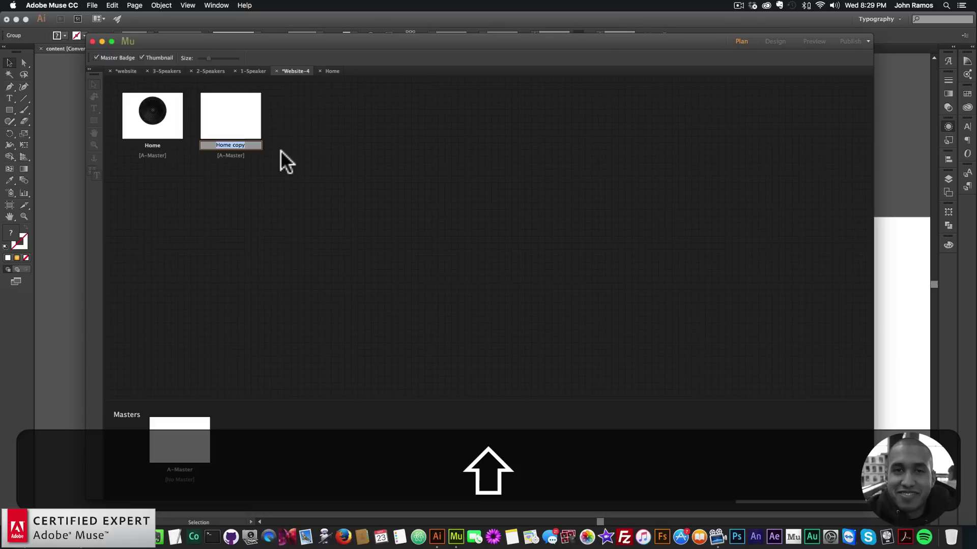
type("Speaker-2")
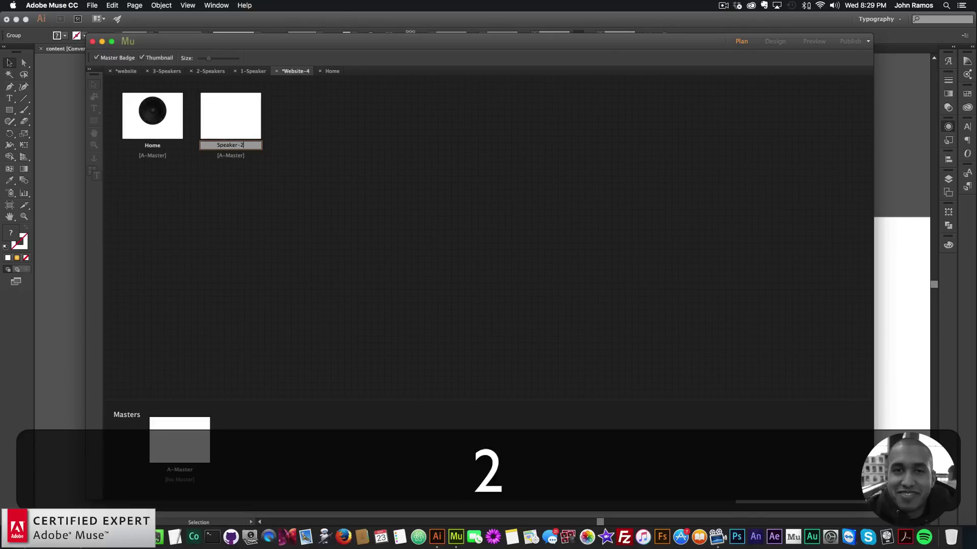
key("Return")
double_click(239, 124)
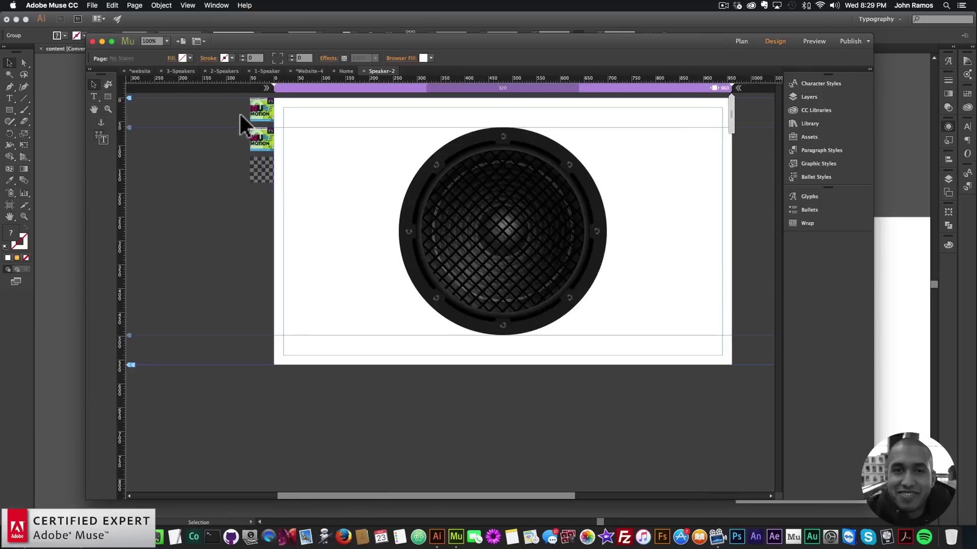
Move the black mesh speaker toward the page's left margin at X 77 and set its width to 250.
left_click_drag(501, 211, 403, 212)
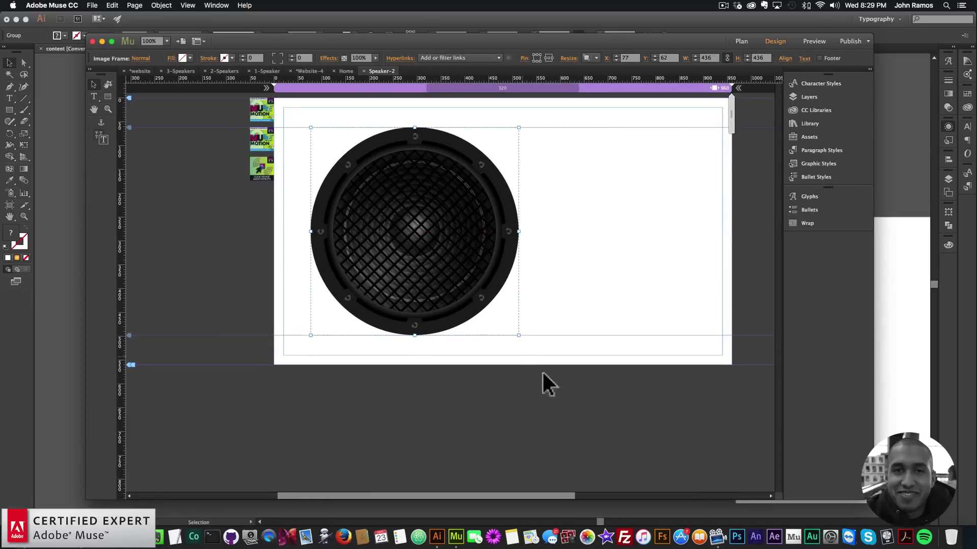
left_click(708, 58)
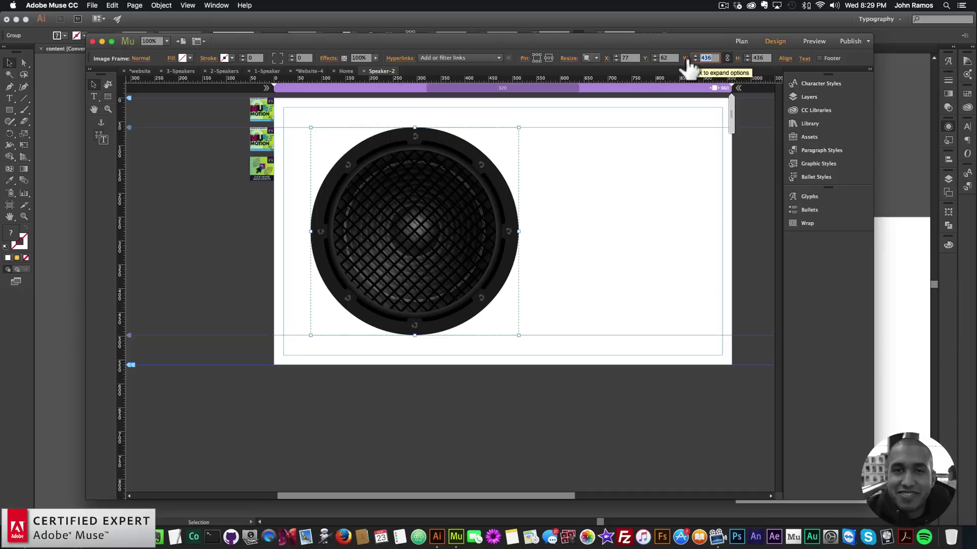
type("2")
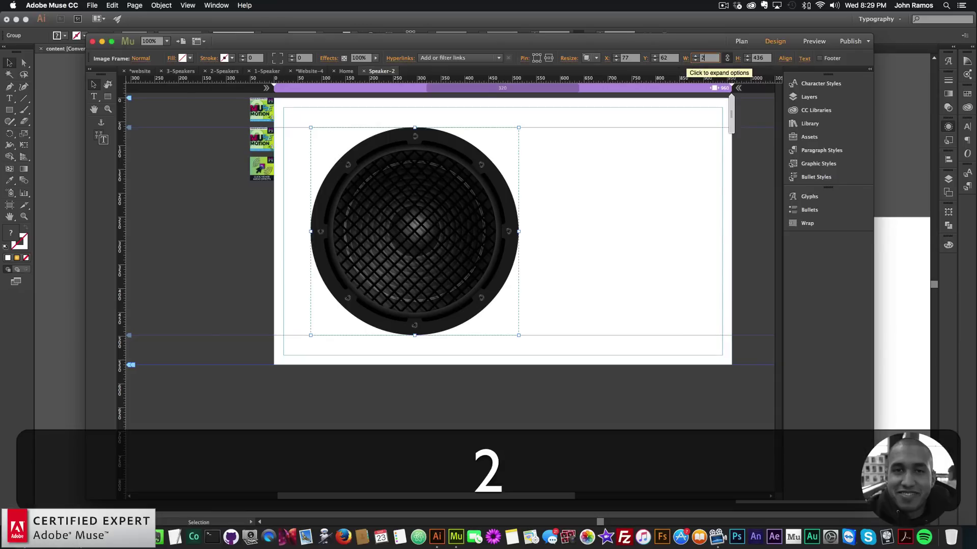
type("50")
key("Return")
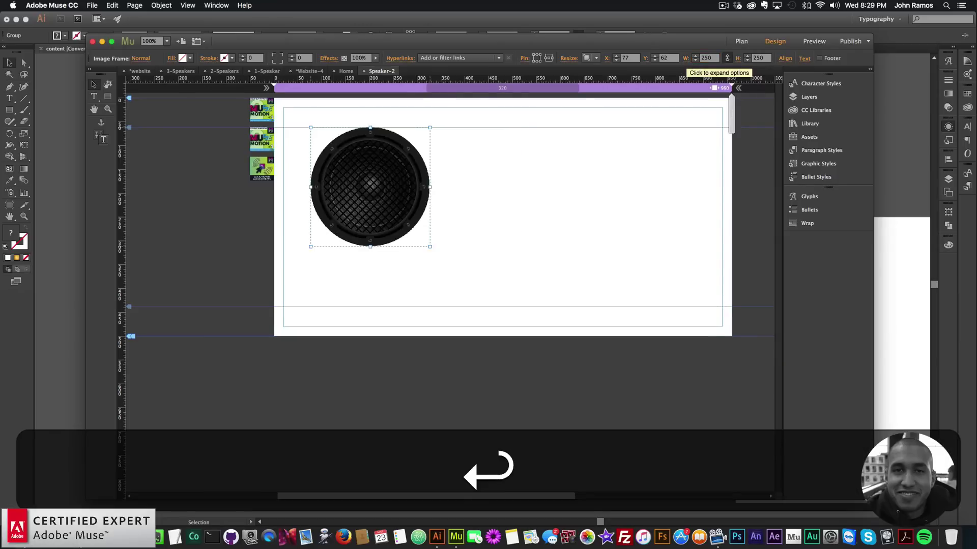
Copy the large orange speaker from Illustrator and paste it onto the Muse page beside the black speaker.
left_click(438, 536)
left_click(416, 146)
left_click(457, 228)
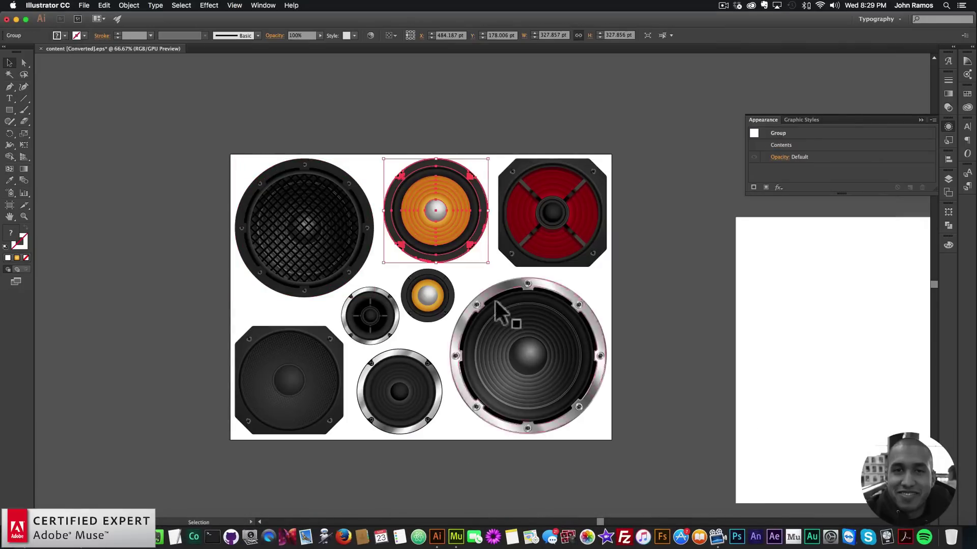
key("super+c")
left_click(456, 536)
key("super+v")
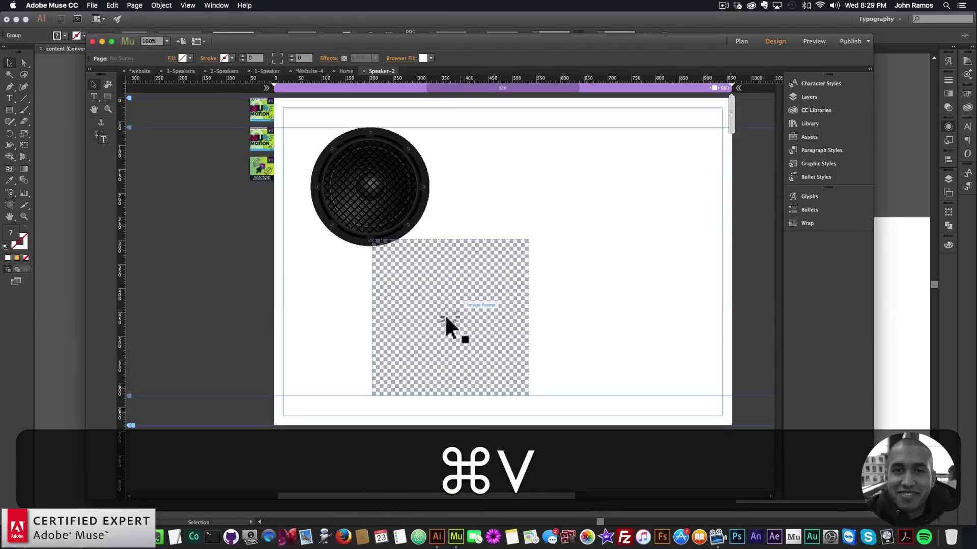
left_click_drag(447, 323, 522, 195)
Set the orange speaker's width to 250.
double_click(706, 58)
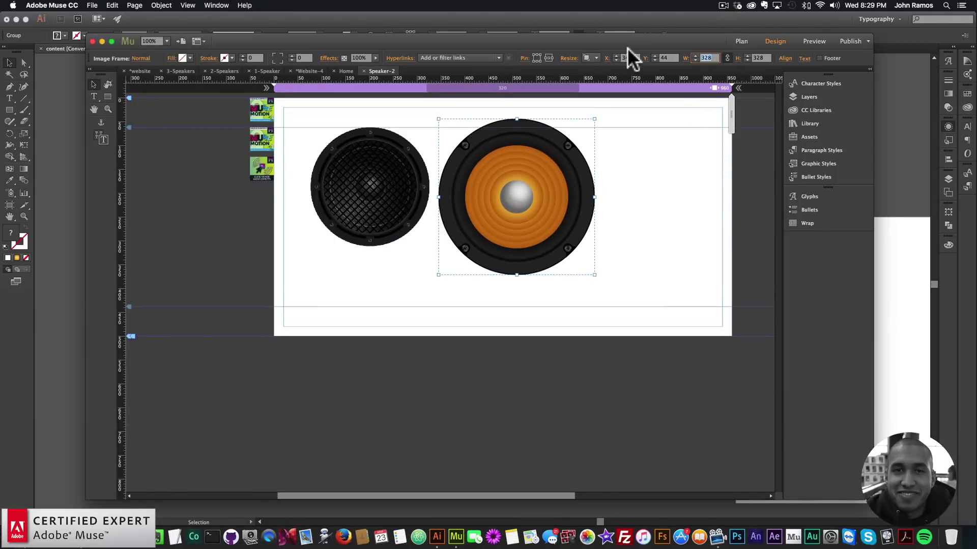
type("250")
key("Return")
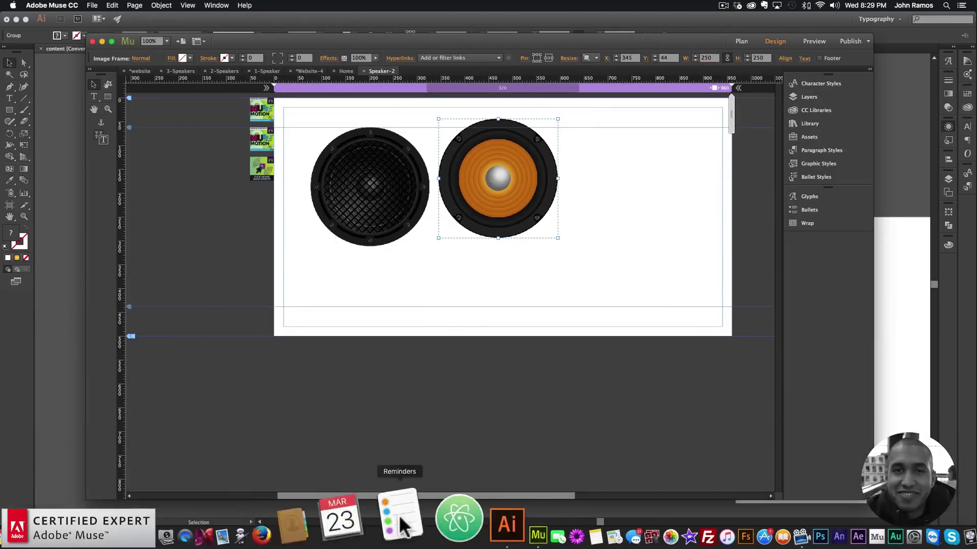
Copy the large silver-rimmed speaker from Illustrator and paste it onto the Speaker-2 page in Muse.
left_click(437, 529)
left_click(518, 325)
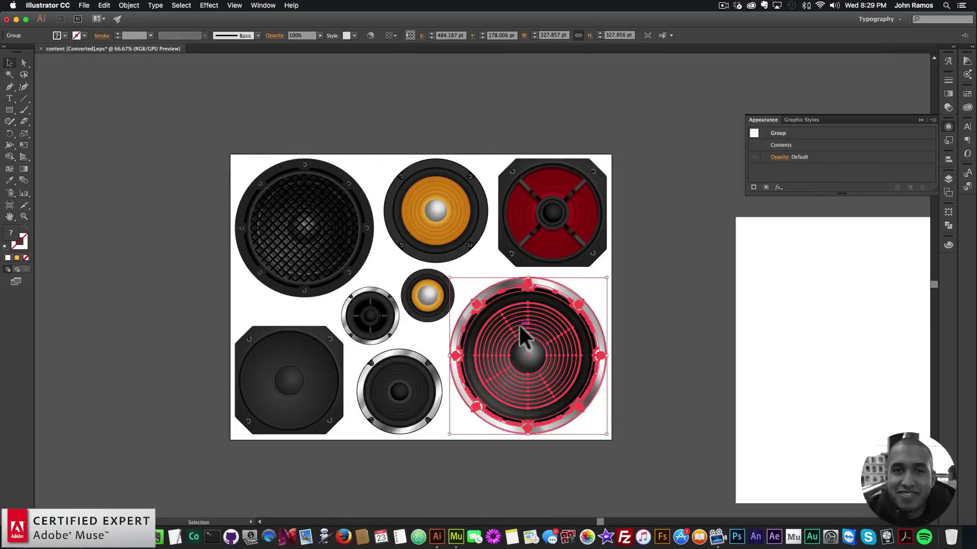
key("cmd+c")
left_click(456, 537)
key("cmd+v")
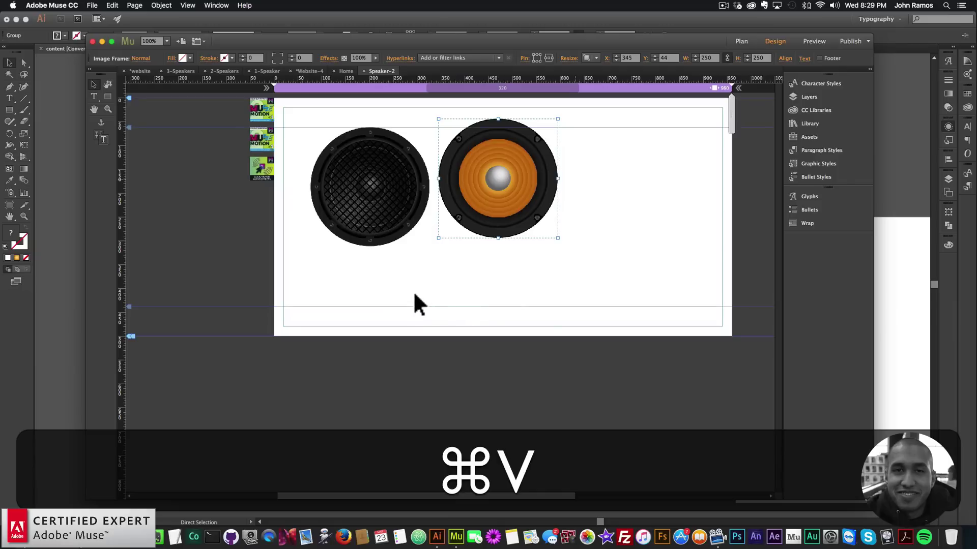
Set the silver-rimmed speaker's width to 250.
double_click(707, 58)
type("250")
key("Return")
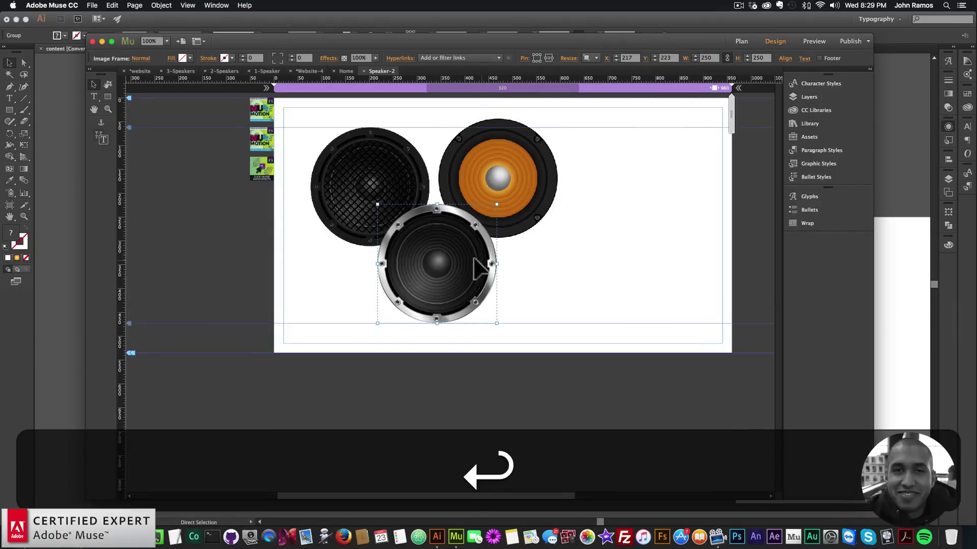
Arrange the black, orange and silver speakers in a row at X 55, 355 and 655, and move the audio widget down to Y 212.
left_click_drag(481, 267, 671, 199)
left_click_drag(523, 166, 496, 197)
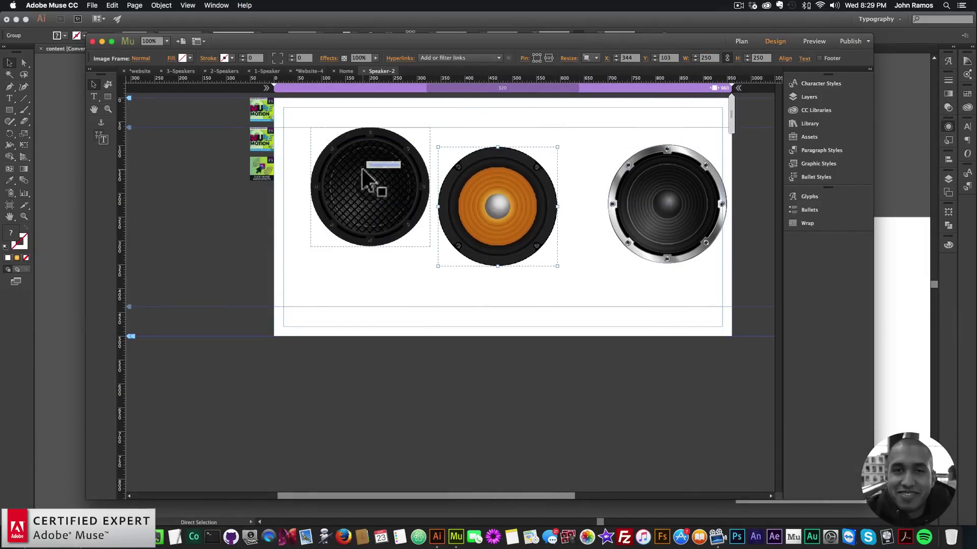
left_click_drag(361, 169, 361, 204)
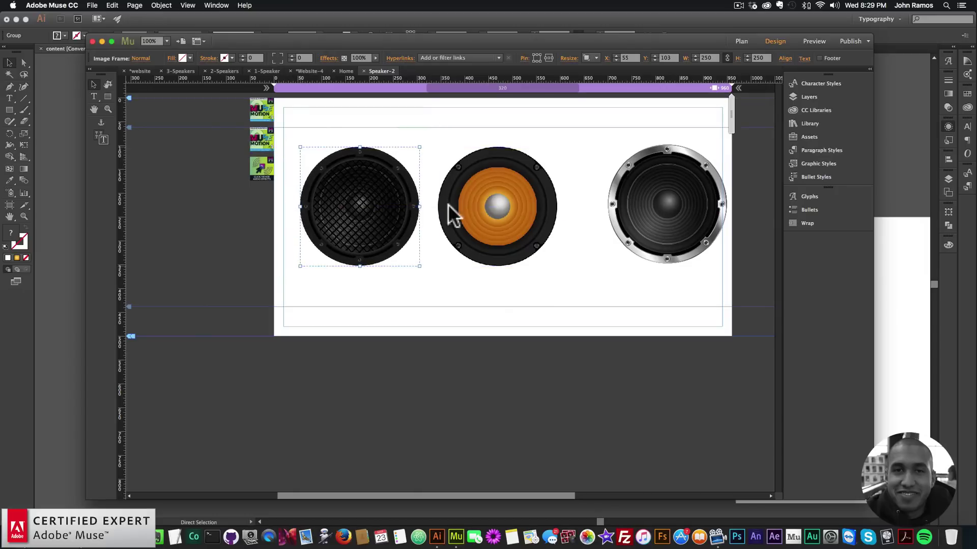
mouse_move(483, 206)
left_mouse_down()
mouse_move(502, 209)
mouse_move(486, 205)
left_mouse_up()
left_click(620, 209)
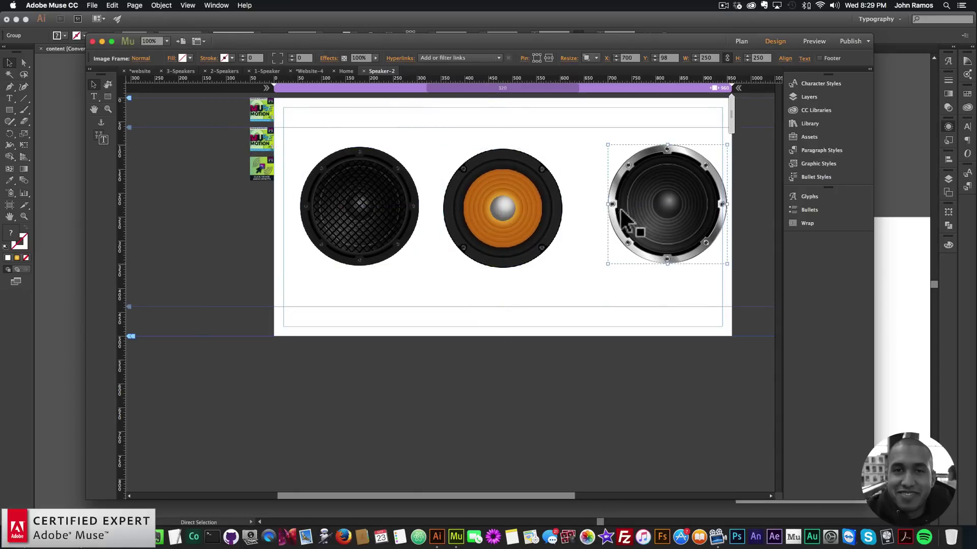
left_click_drag(621, 208, 609, 211)
left_click(608, 274)
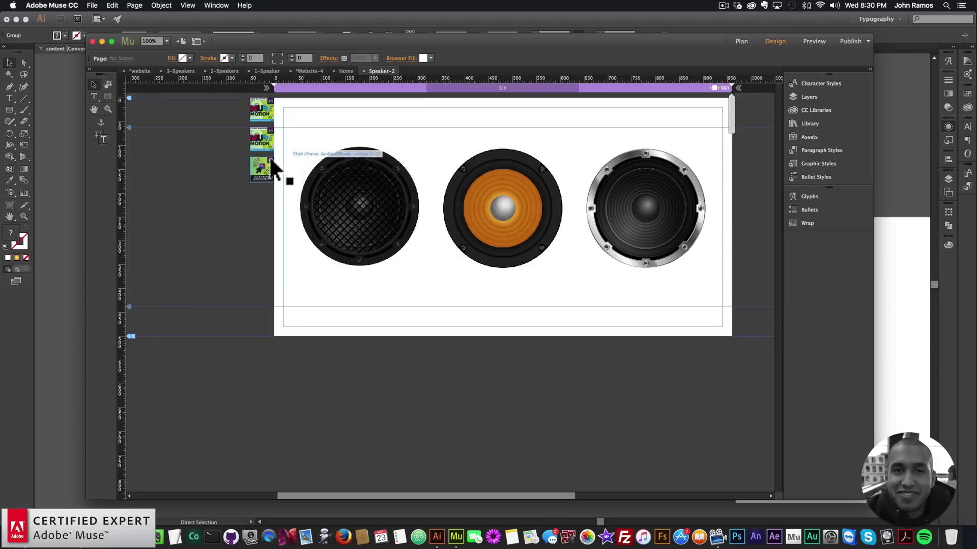
left_click_drag(260, 166, 257, 208)
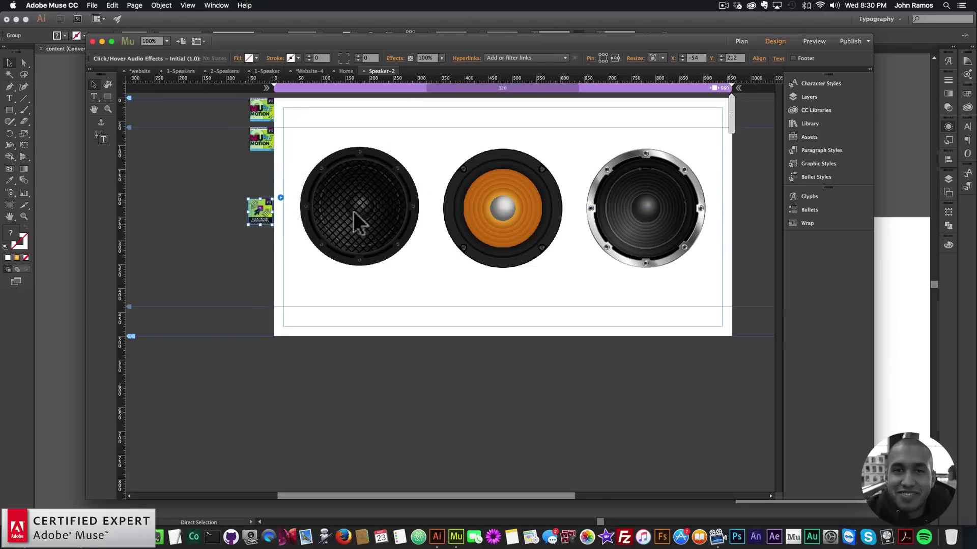
Create a graphic style named motion2 from the orange speaker.
left_click(354, 211)
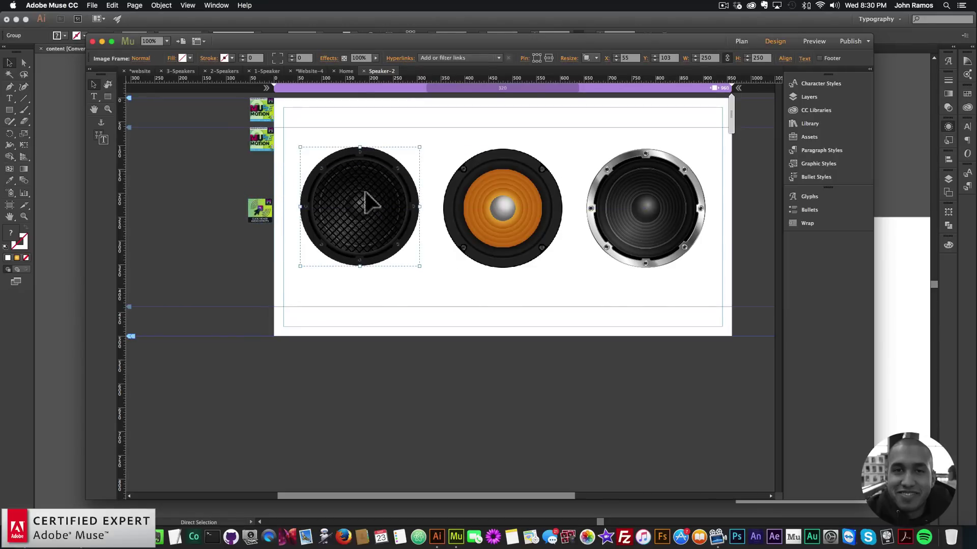
left_click(496, 204)
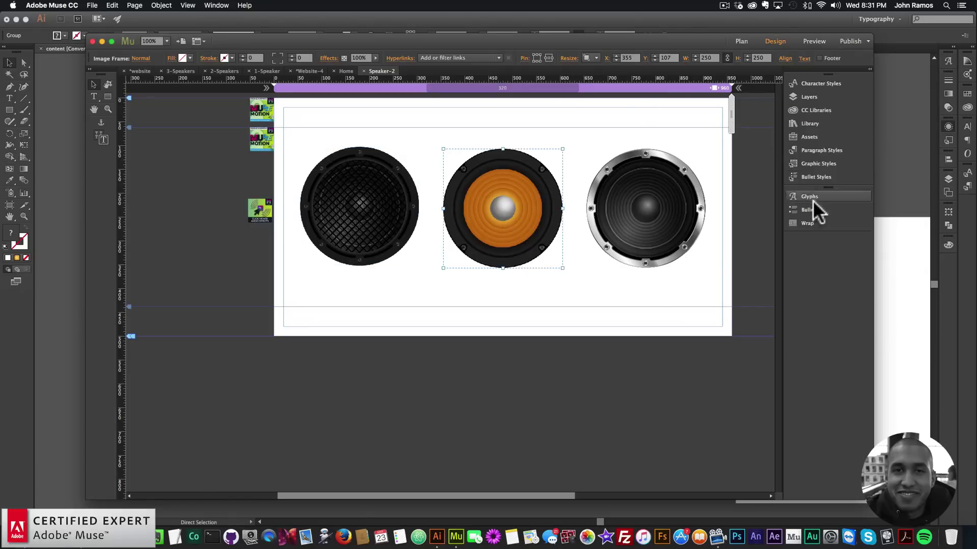
left_click(807, 161)
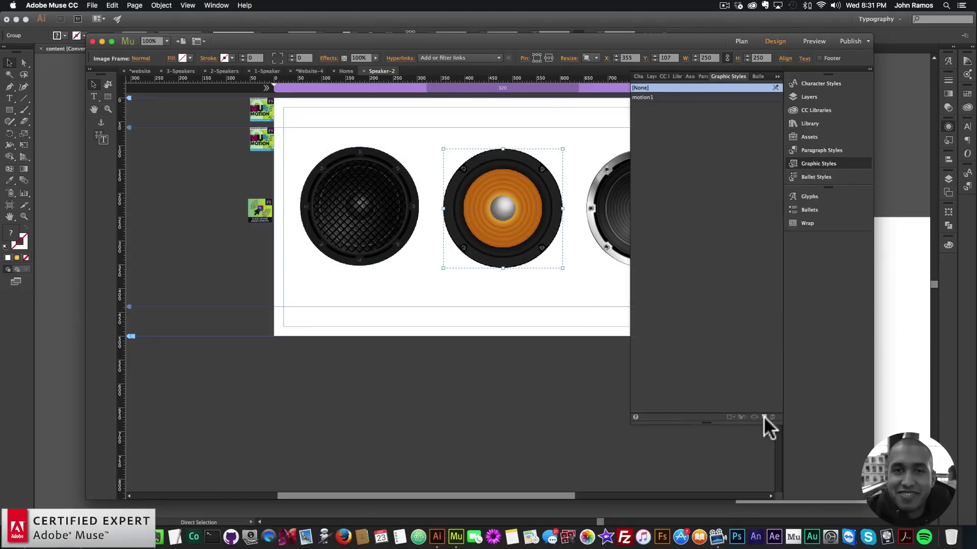
double_click(647, 106)
type("motion2")
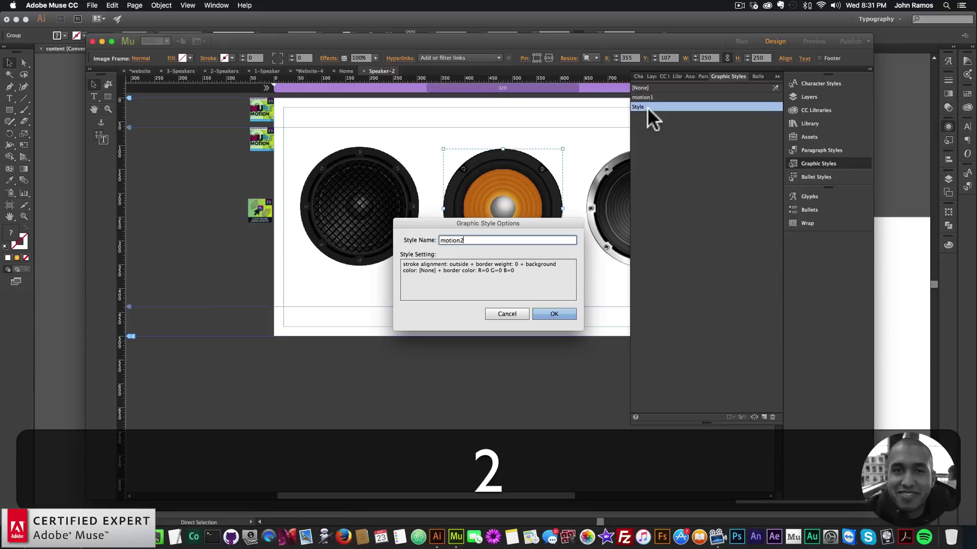
key("Return")
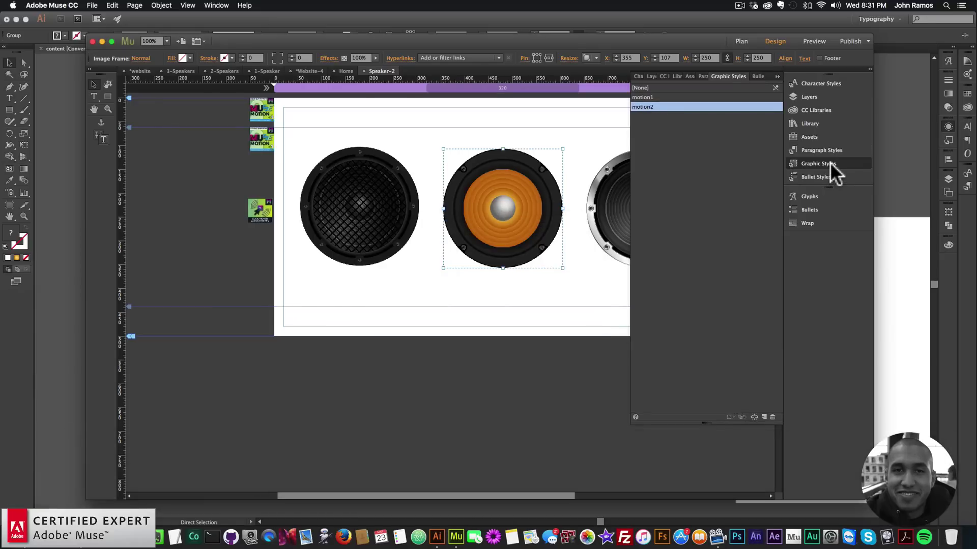
left_click(829, 163)
Create a graphic style named motion3 from the silver-rimmed speaker.
left_click(694, 203)
left_click(817, 164)
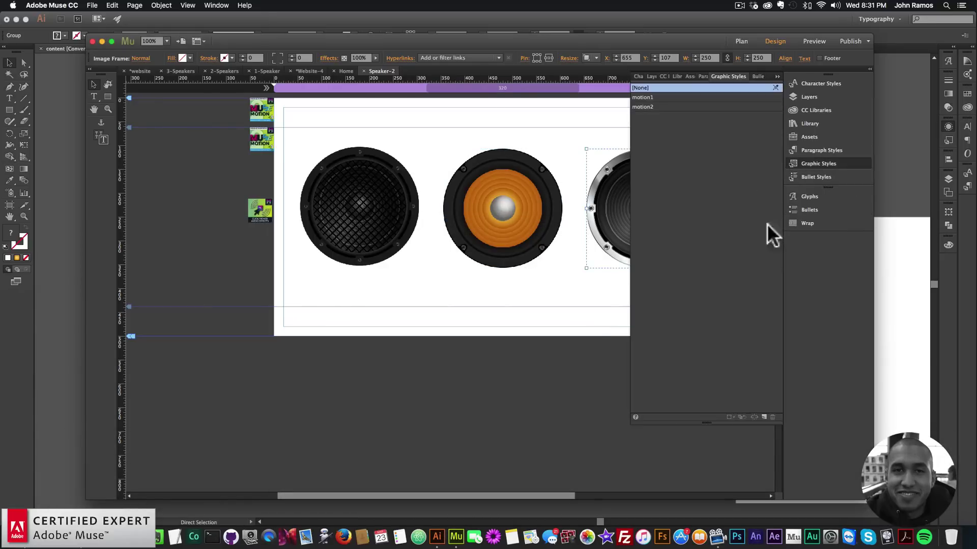
left_click(764, 416)
double_click(643, 117)
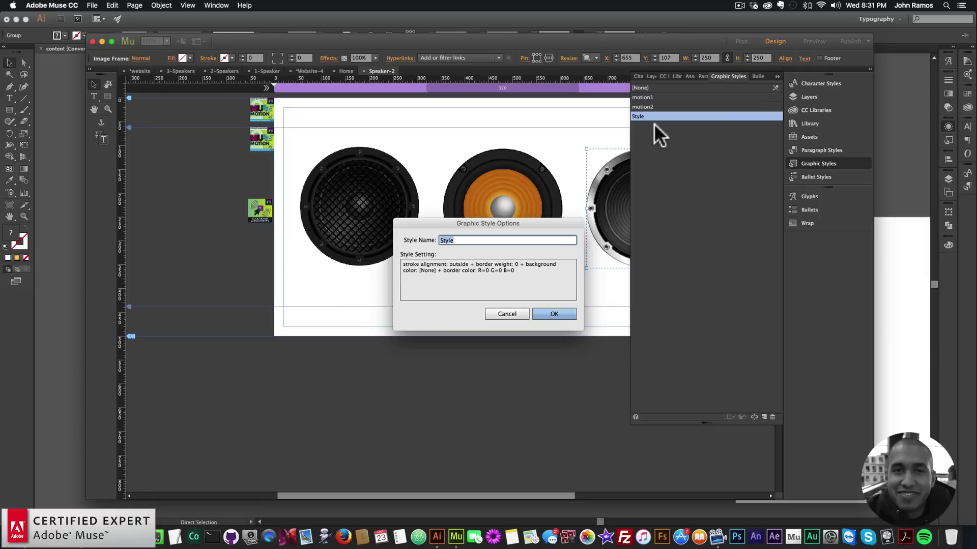
type("motion3")
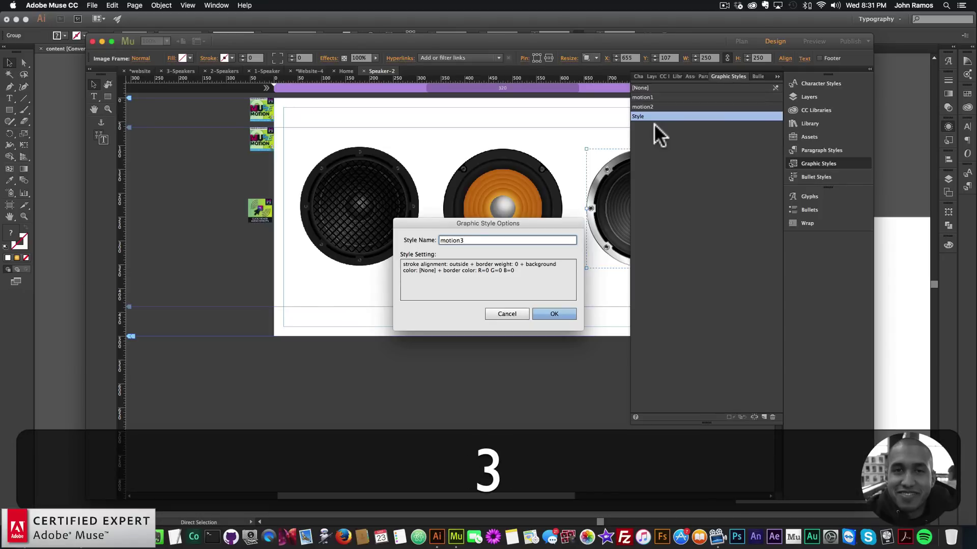
key("Return")
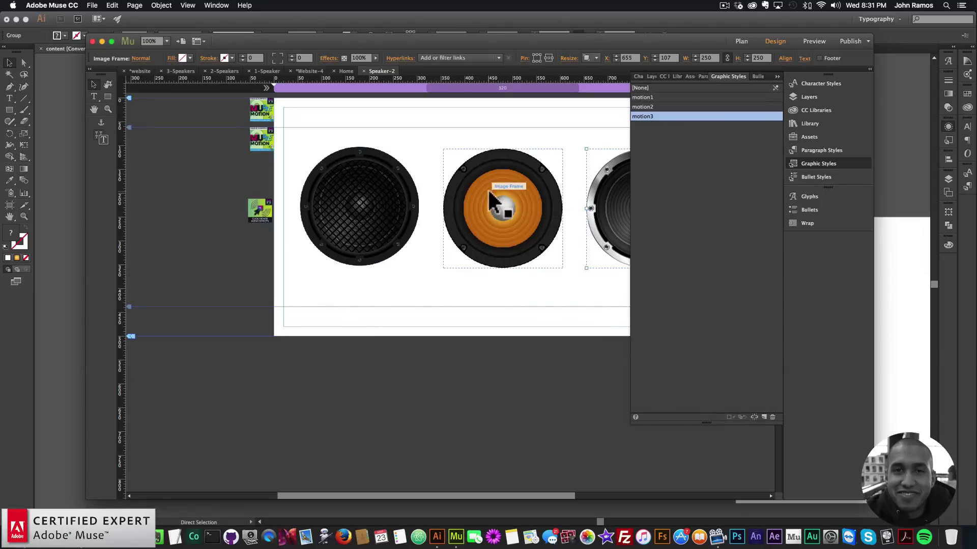
left_click(817, 165)
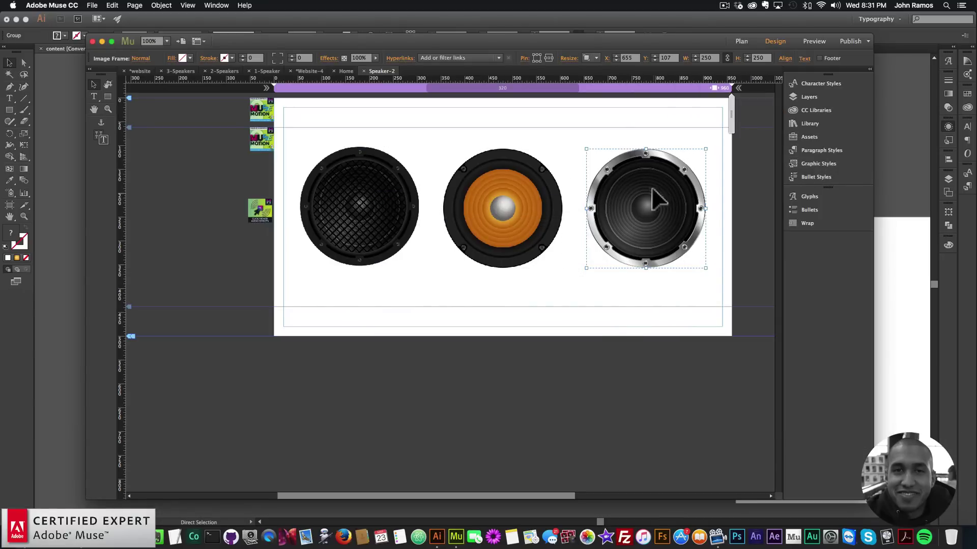
Duplicate the Muse Motion 2 - 2D Transformations widget and place the copy directly below it at X -50, Y 124.
left_click(268, 168)
left_click(257, 140)
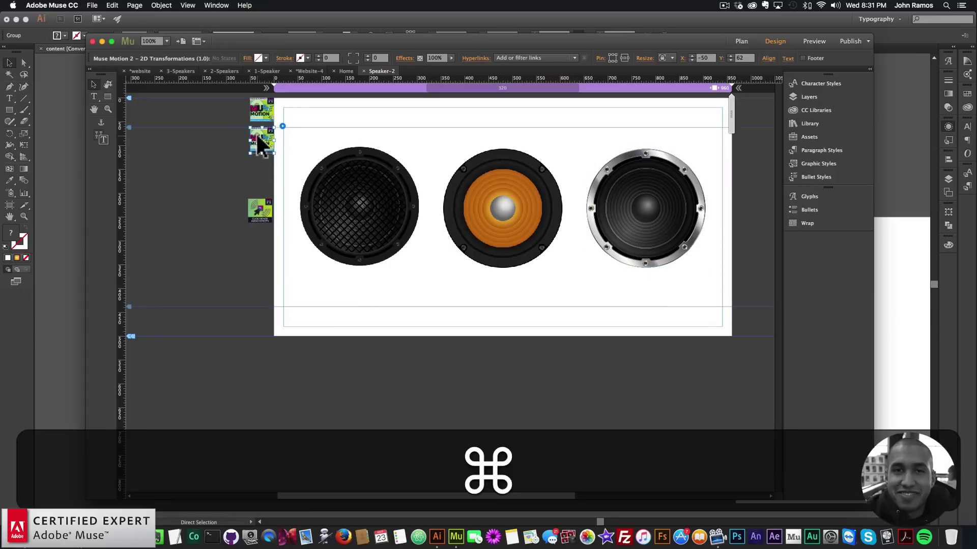
key("super+v")
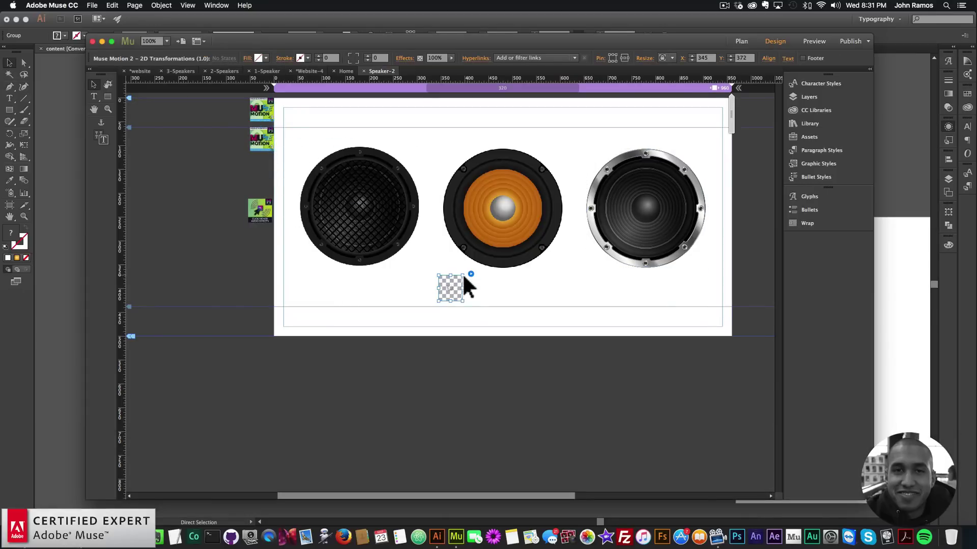
left_click_drag(451, 290, 263, 173)
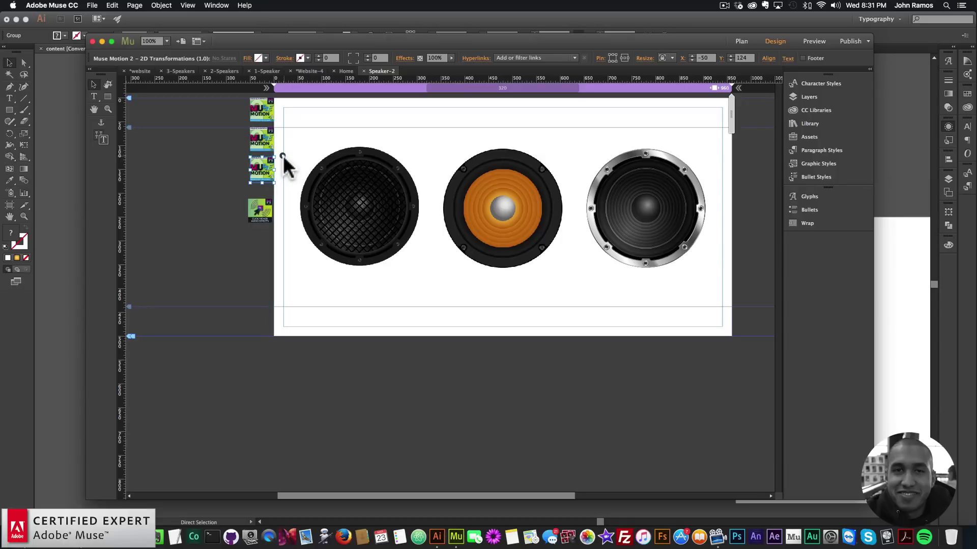
Set the third Motion 2 widget's graphic style name to motion2 and its instance number to 2.
left_click(283, 157)
left_click(427, 202)
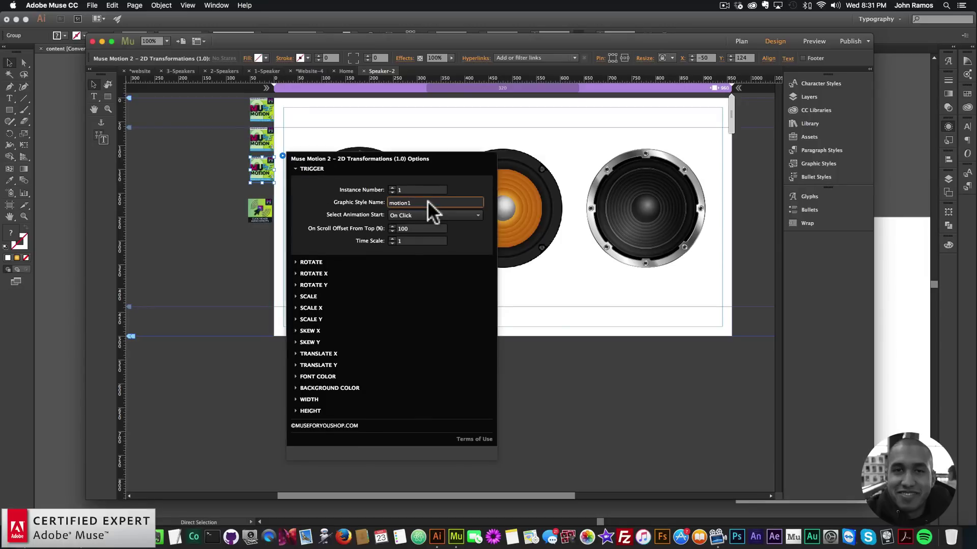
key("BackSpace")
type("3")
key("Return")
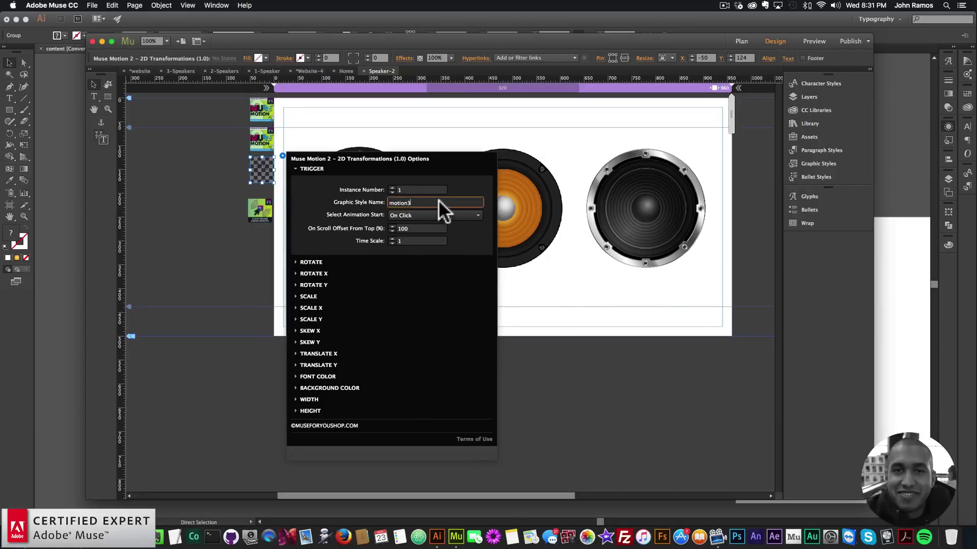
key("BackSpace")
type("2")
key("Return")
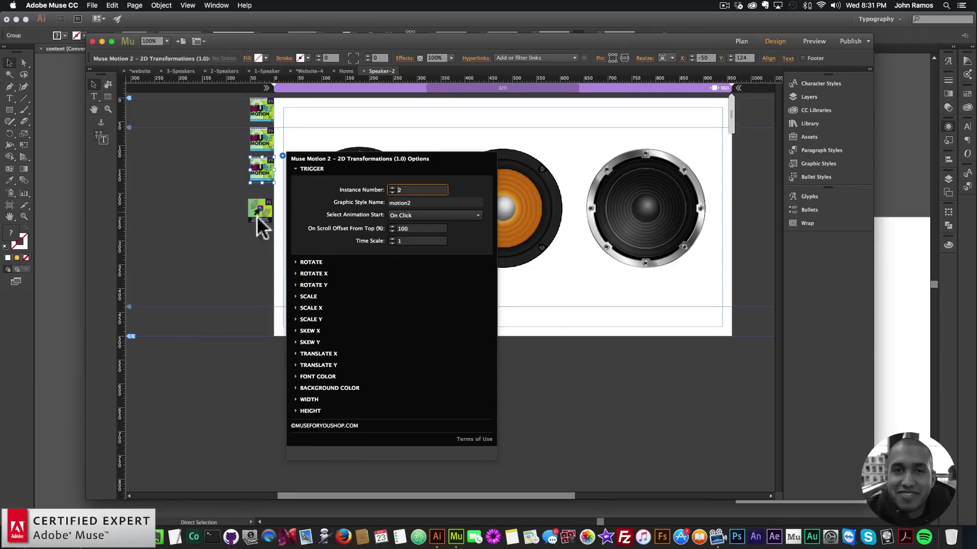
Move the audio widget down to Y 291 and place a copy of the motion2 widget above it at X -50, Y 186.
left_click_drag(262, 212, 262, 251)
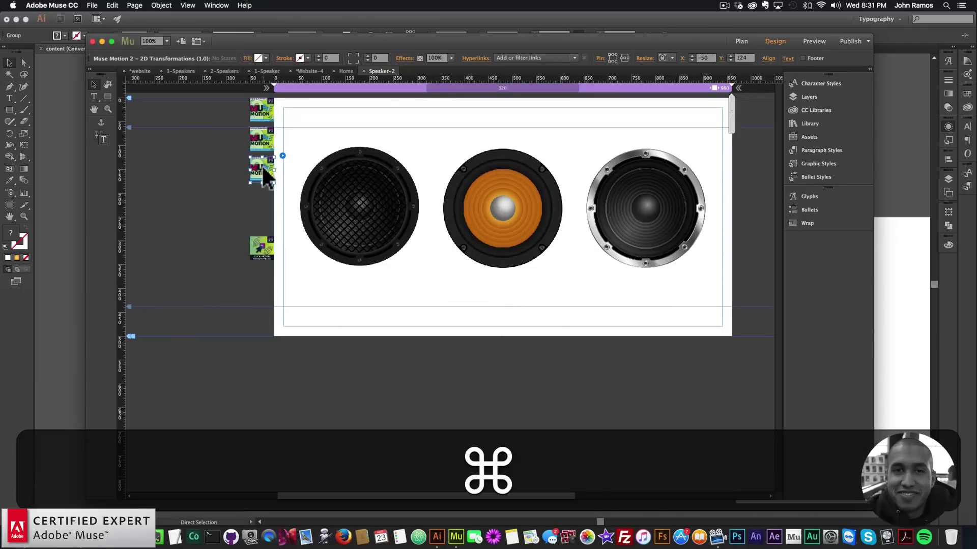
key("super+c")
key("super+v")
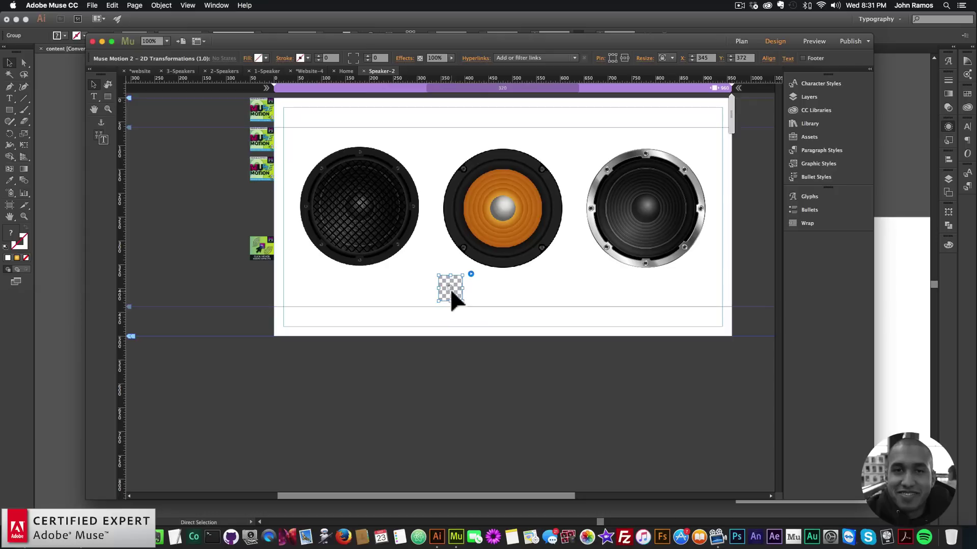
left_click_drag(450, 290, 261, 201)
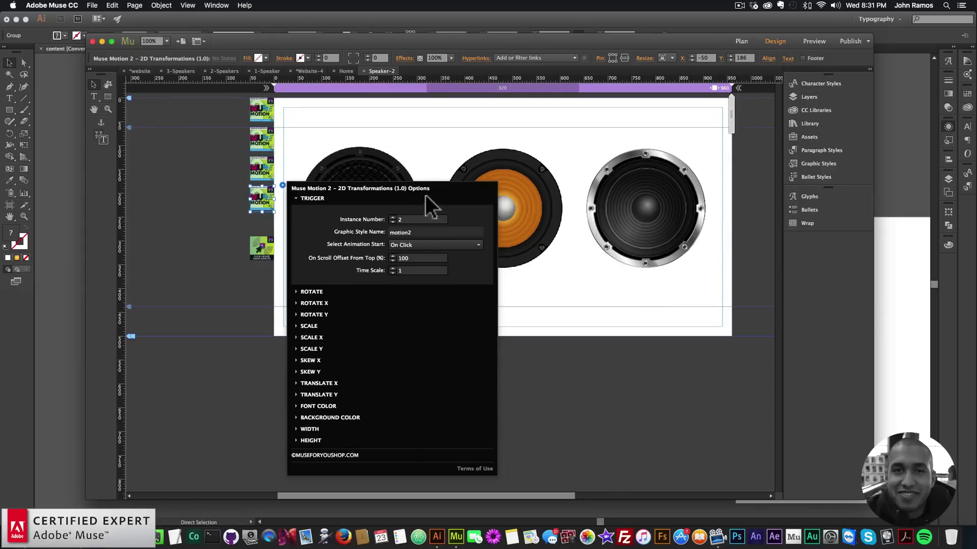
Set the new Motion 2 copy's instance number to 3 and its graphic style name to motion3.
left_click(392, 217)
left_click(438, 232)
key("BackSpace")
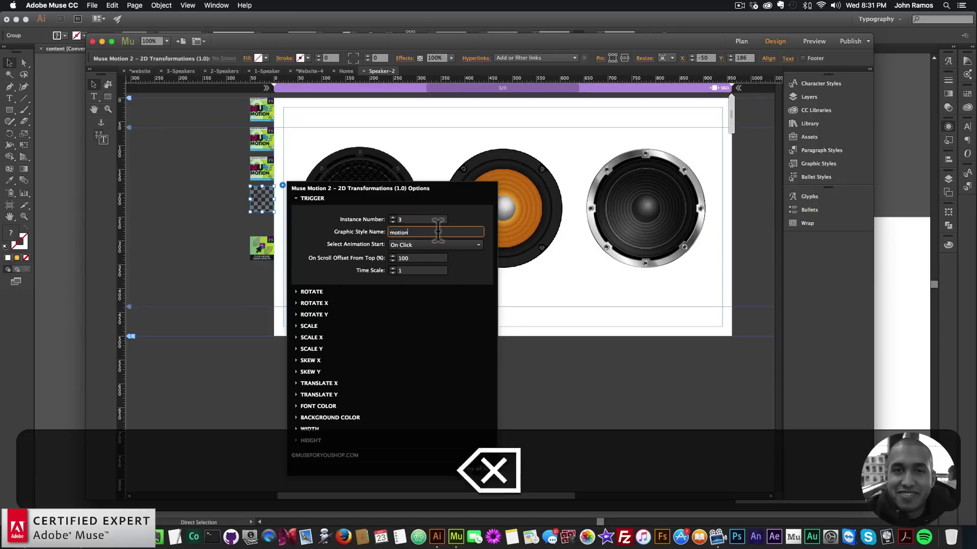
type("3")
key("Return")
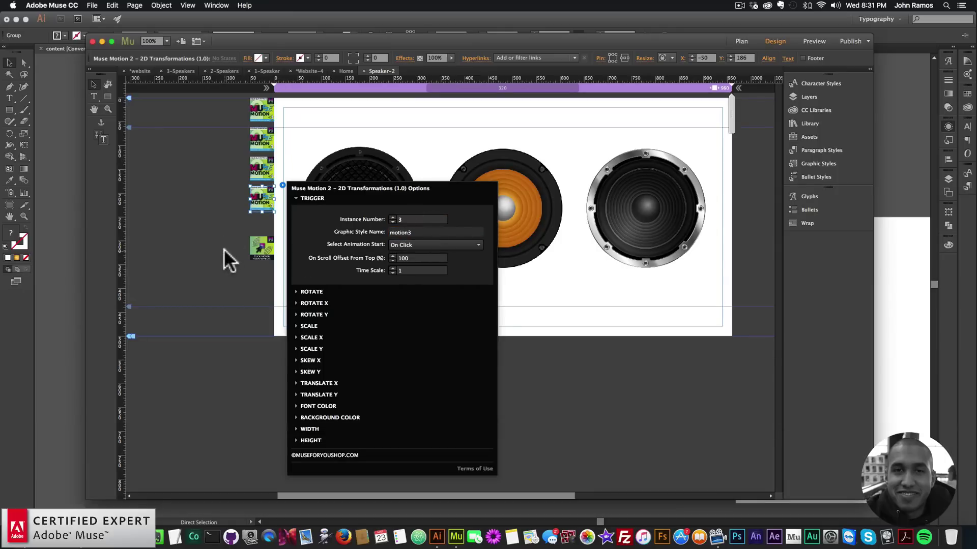
left_click(224, 249)
Preview the page in the browser to check the three speakers' animations, and return to the Muse design.
left_click(92, 5)
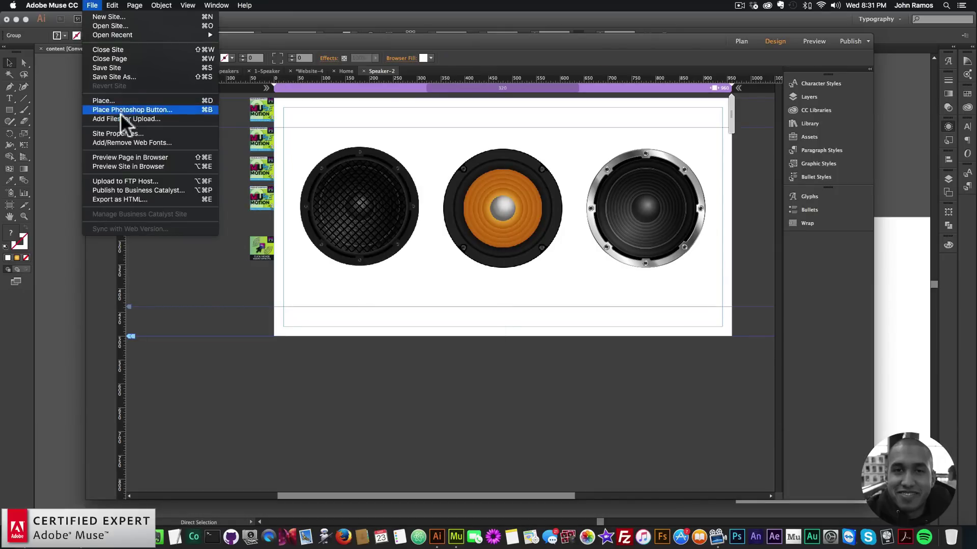
left_click(124, 157)
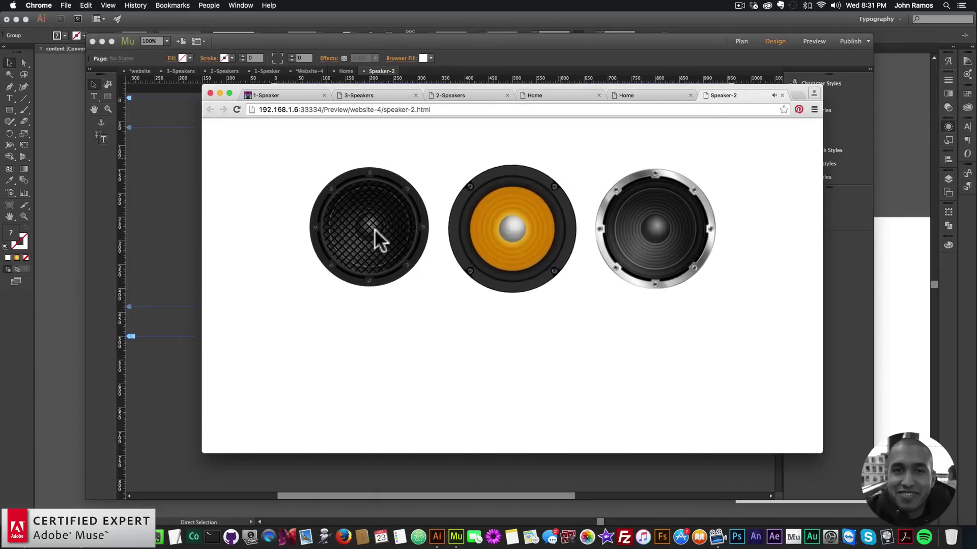
left_click(168, 195)
Search the library for click and add Click-Hover Audio Effects Widget - Additional below the initial audio widget at X -50, Y 357.
left_click(261, 255)
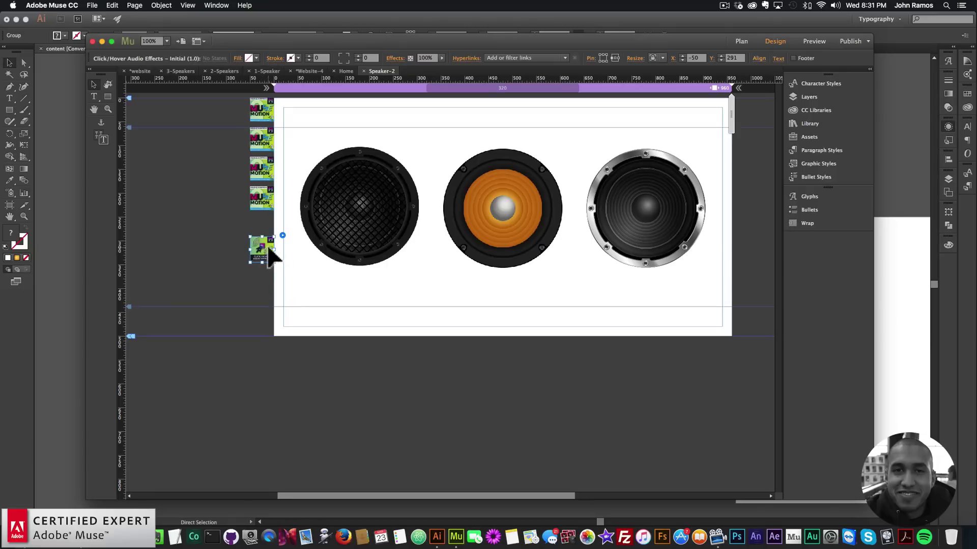
left_click(809, 124)
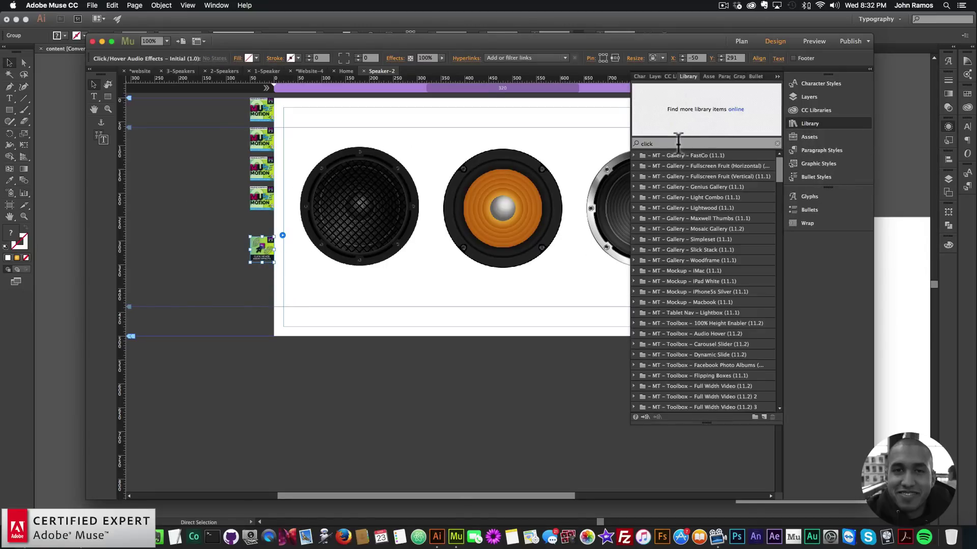
type("click")
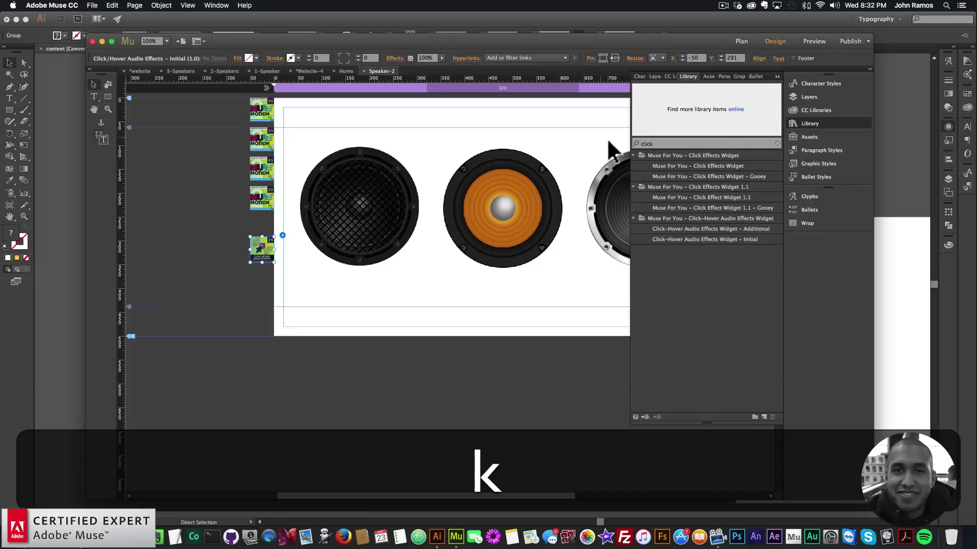
left_click(698, 227)
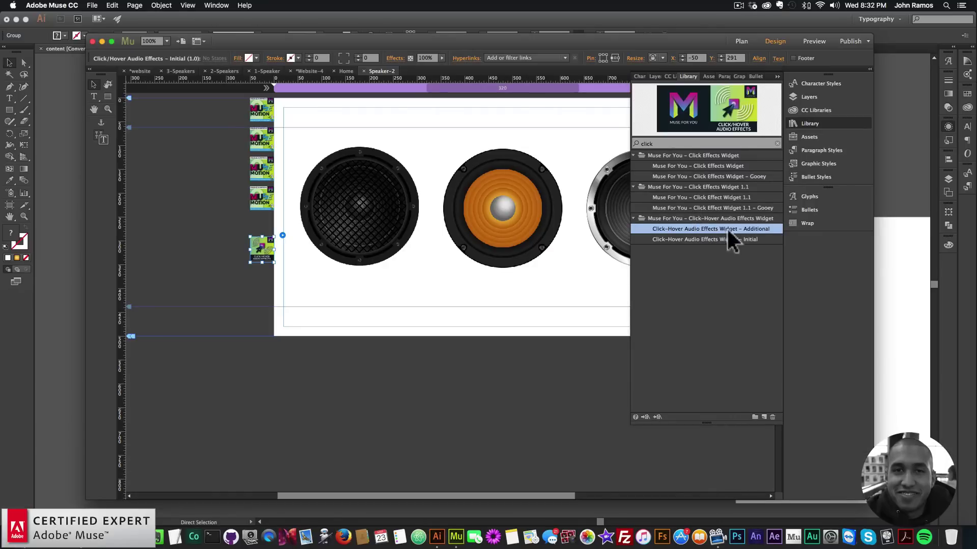
left_click_drag(724, 228, 244, 277)
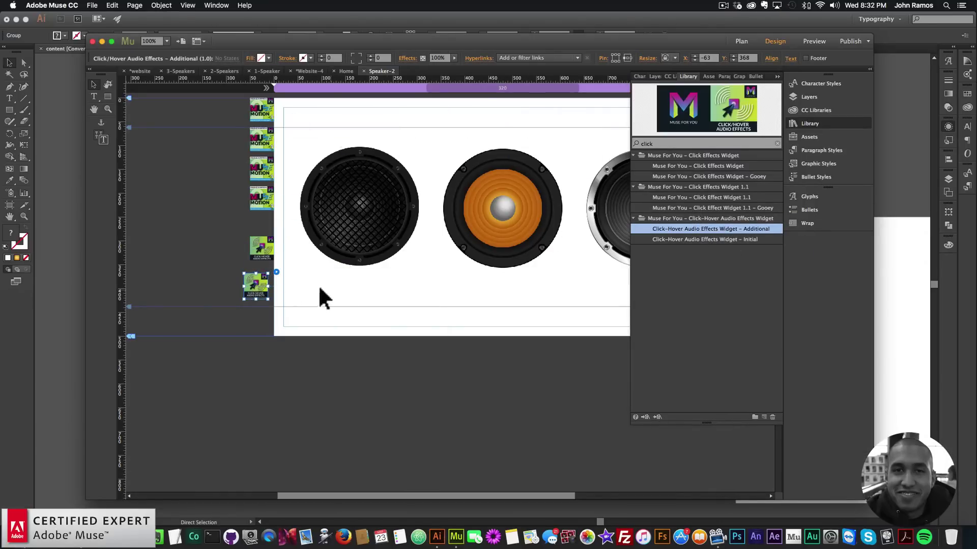
left_click_drag(258, 286, 265, 280)
Set the additional audio widget's graphic style name to motion2.
left_click(282, 267)
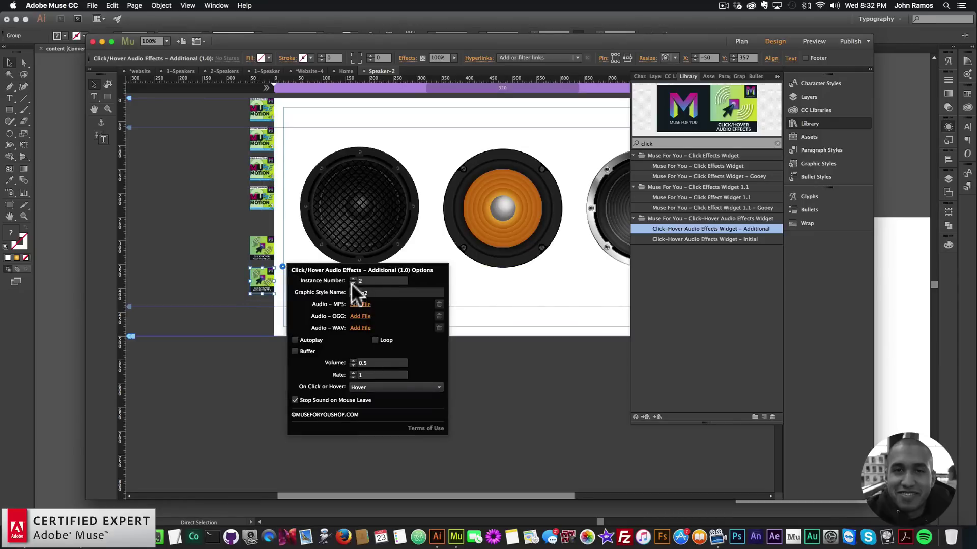
left_click(371, 293)
type("mot")
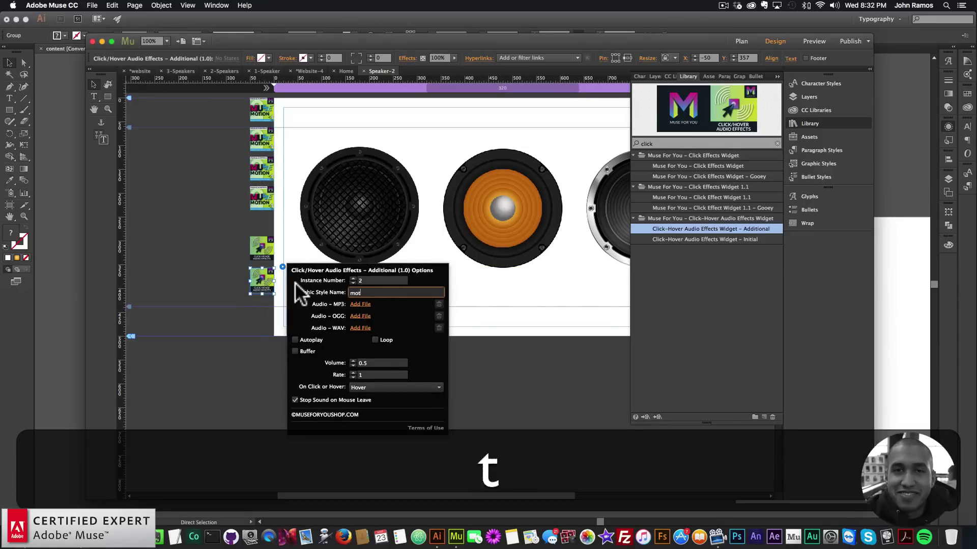
type("ion2")
key("Return")
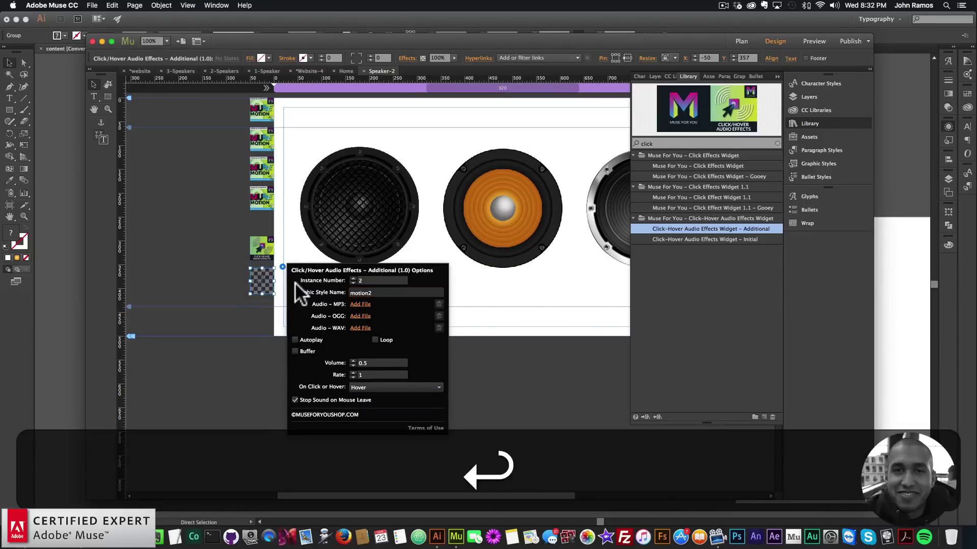
Assign Kick-090.mp3 to the motion2 audio widget, turn off Stop Sound on Mouse Leave, and set its trigger to Click.
left_click(369, 306)
double_click(486, 218)
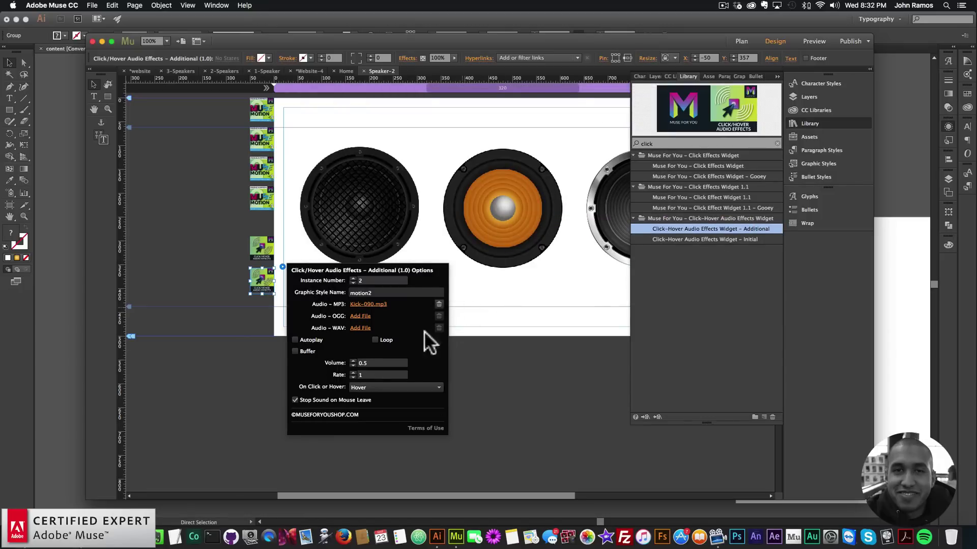
left_click(295, 400)
left_click(377, 387)
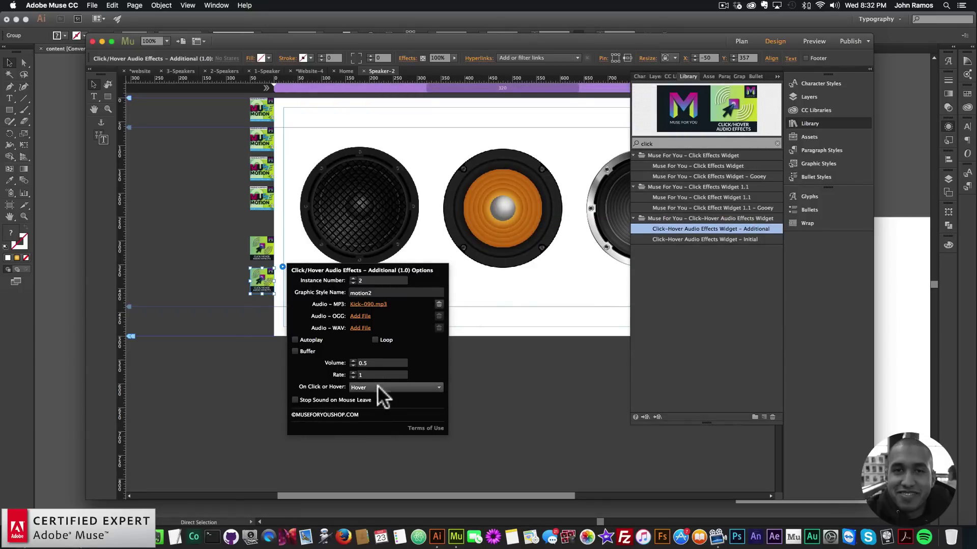
left_click(361, 406)
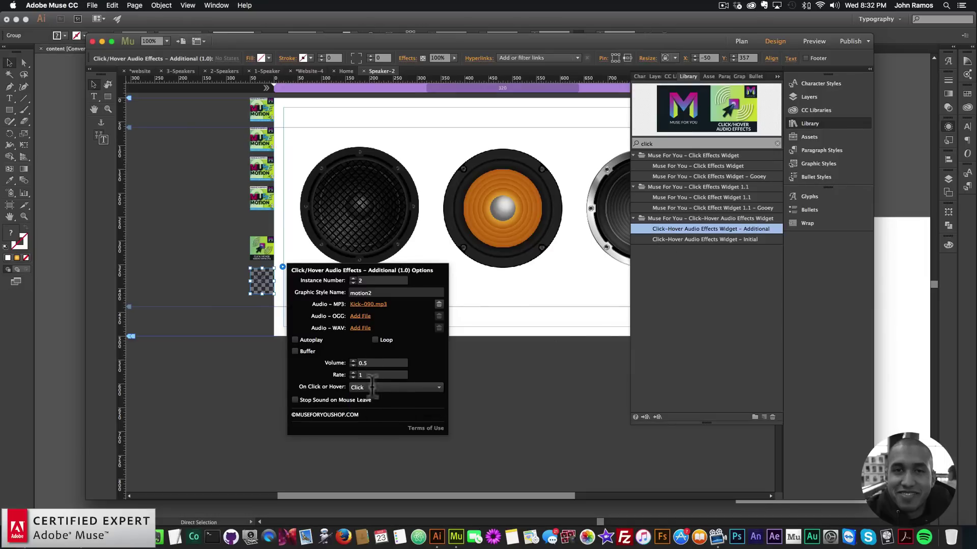
left_click(554, 391)
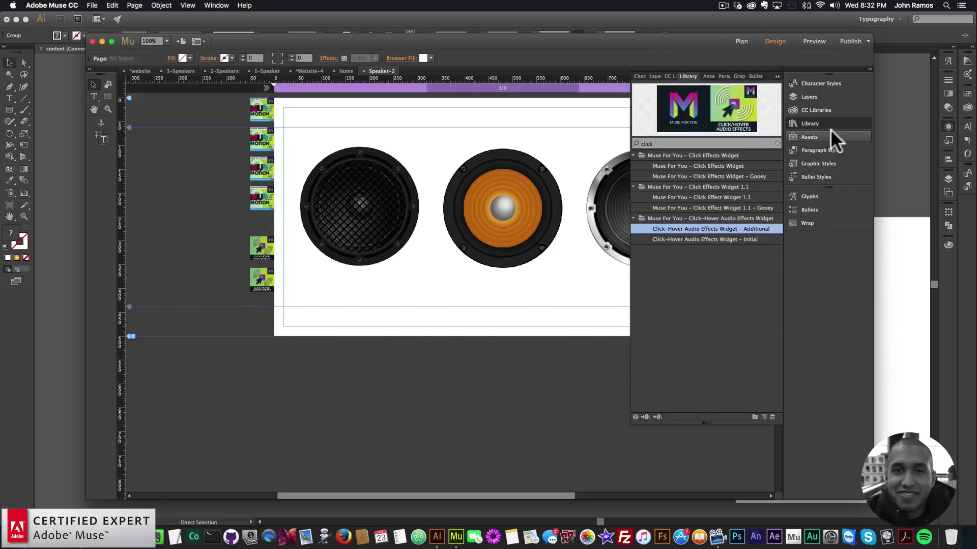
Duplicate the additional audio widget and place the copy directly below it at X -50, Y 418.
left_click(819, 123)
key("super+v")
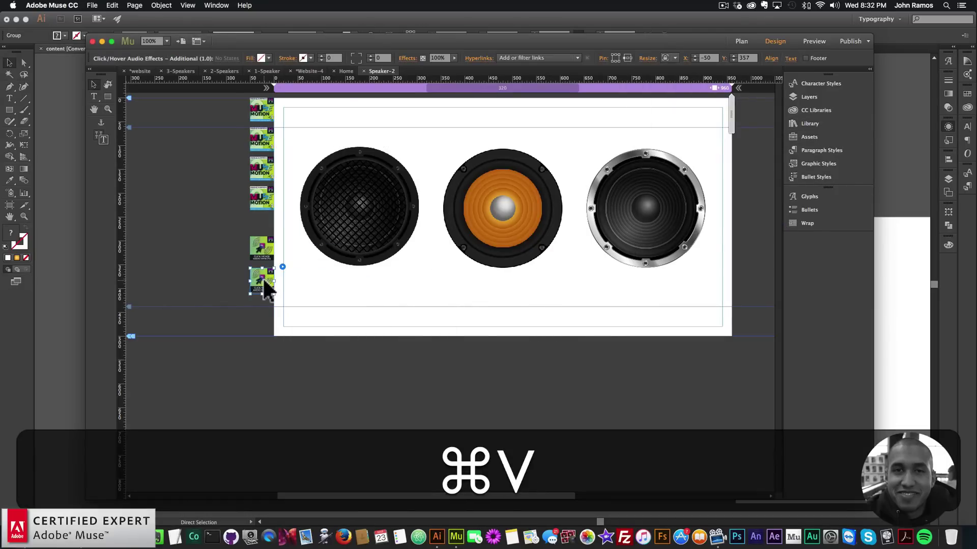
left_click_drag(448, 284, 269, 307)
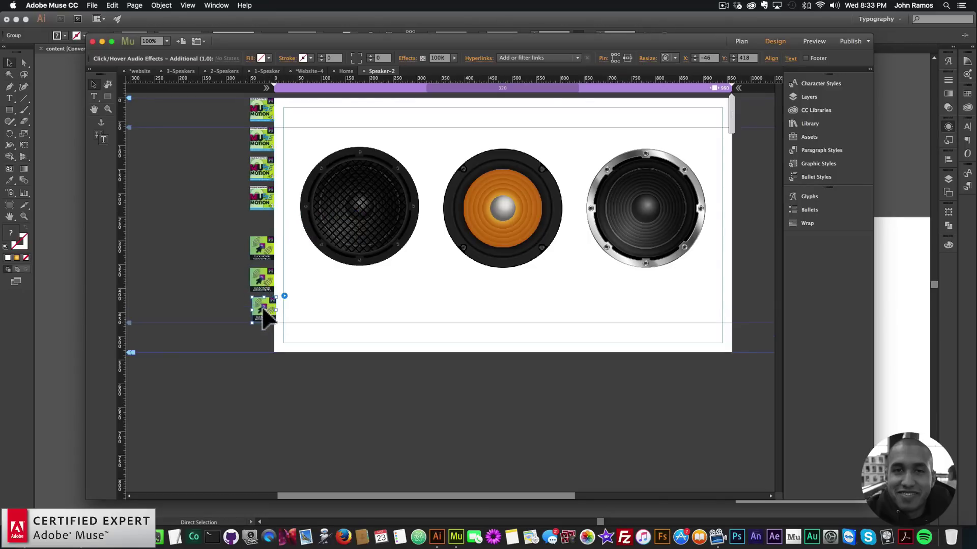
Set the copied audio widget's instance number to 3 and its graphic style name to motion3.
left_click(282, 296)
double_click(361, 310)
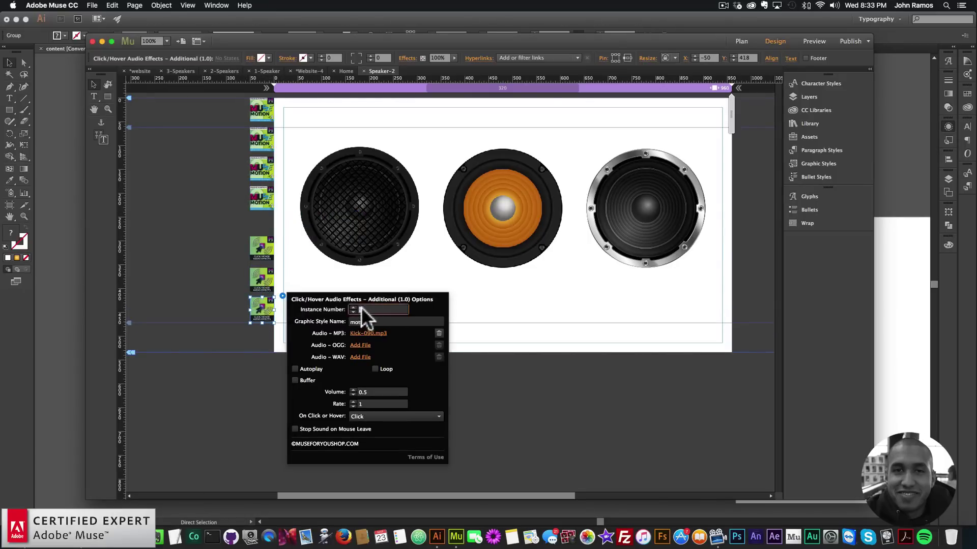
type("3")
left_click(389, 320)
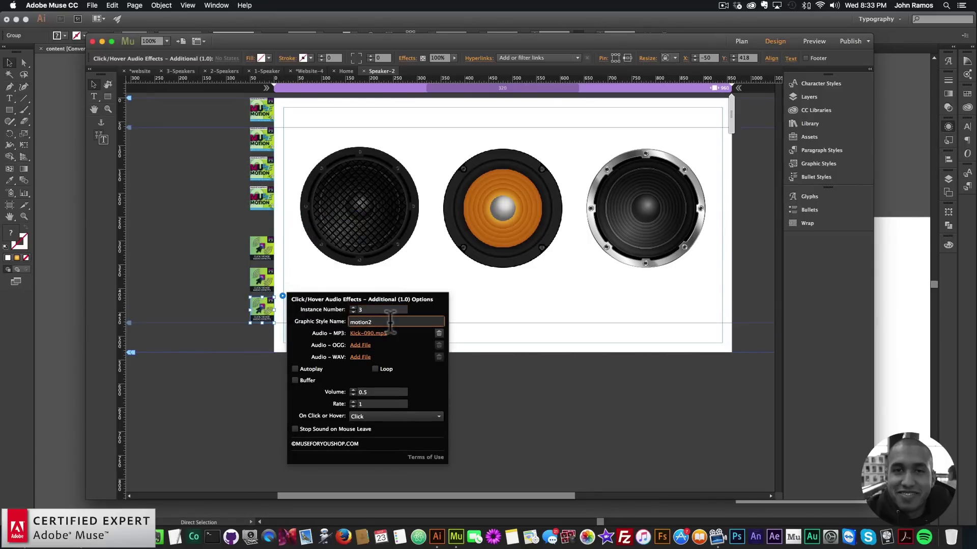
key("Return")
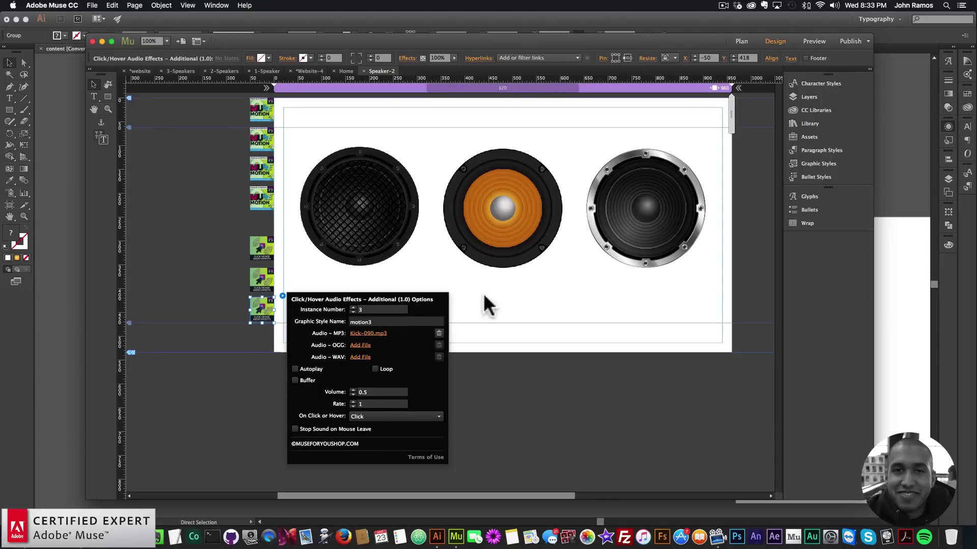
Assign Clap-081.mp3 as the MP3 audio of the motion3 audio widget.
left_click(360, 345)
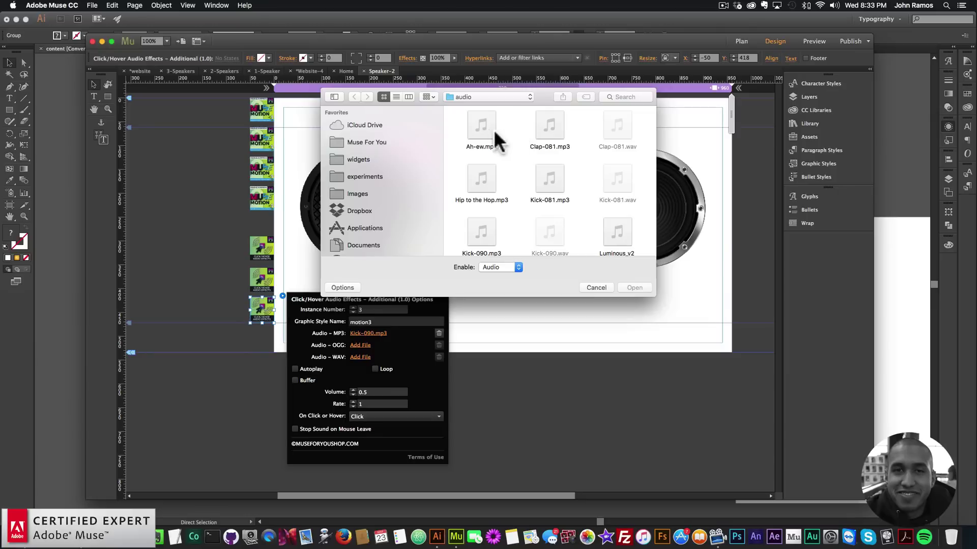
left_click(551, 127)
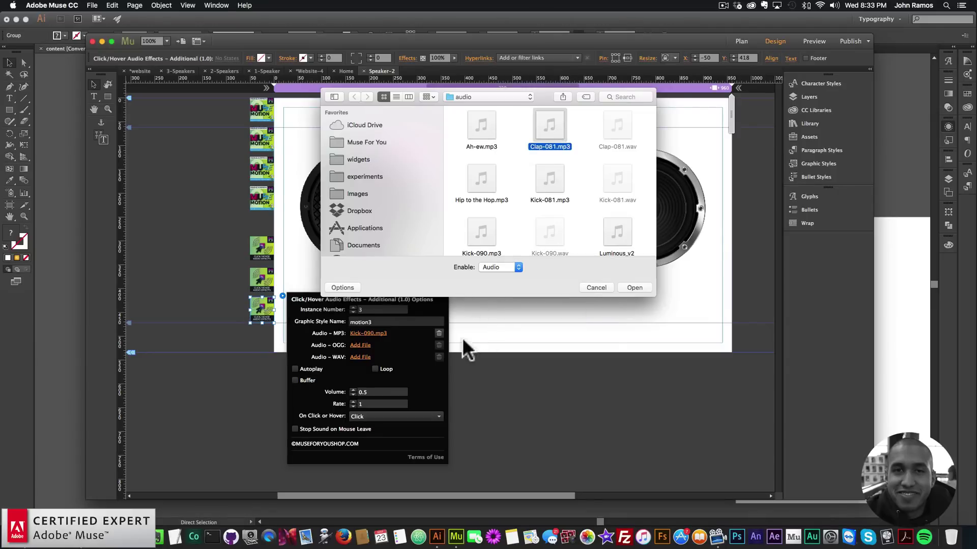
key("Return")
left_click(487, 309)
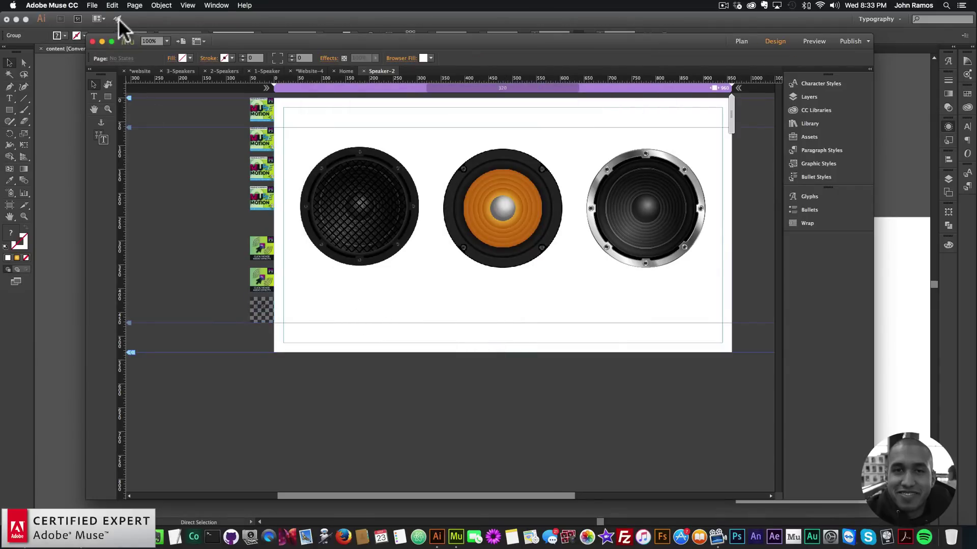
Preview the page in the browser and test the speakers' click sounds and bounce animations.
left_click(92, 5)
left_click(121, 155)
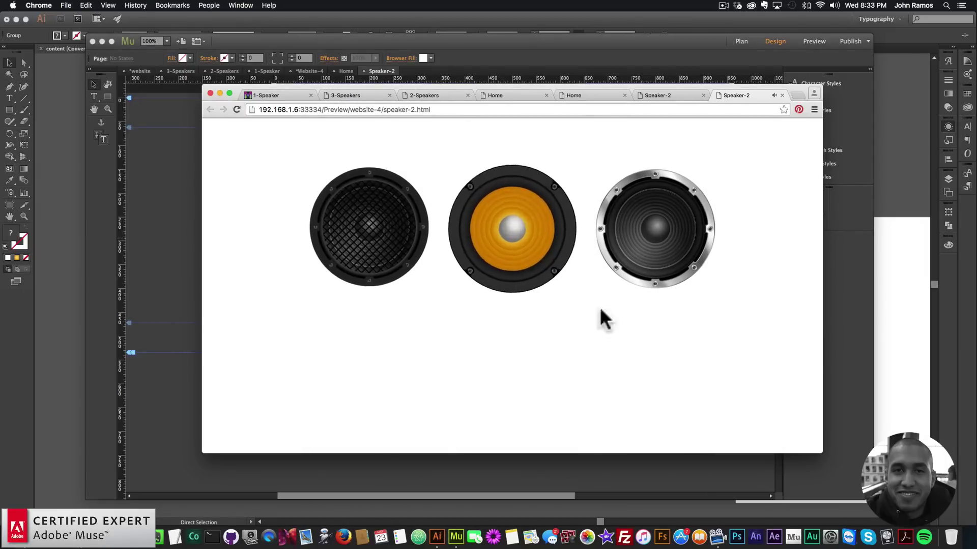
left_click(375, 227)
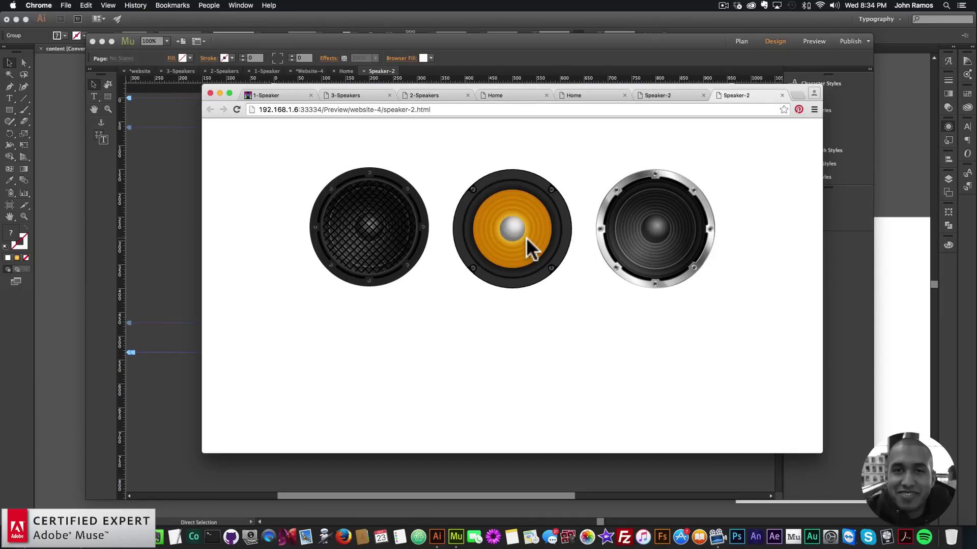
Open museforyoushop.com in a new Chrome tab.
left_click(798, 96)
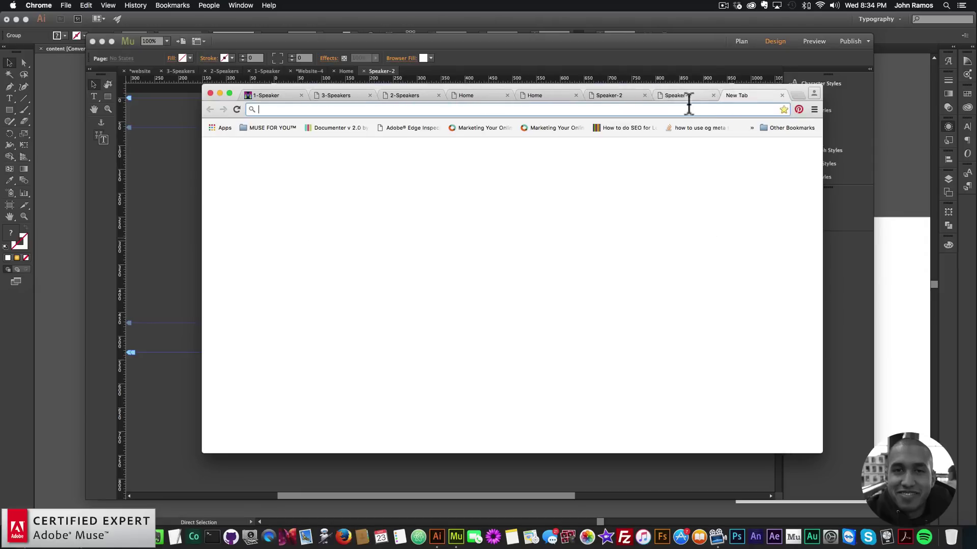
type("museforyoushop.com")
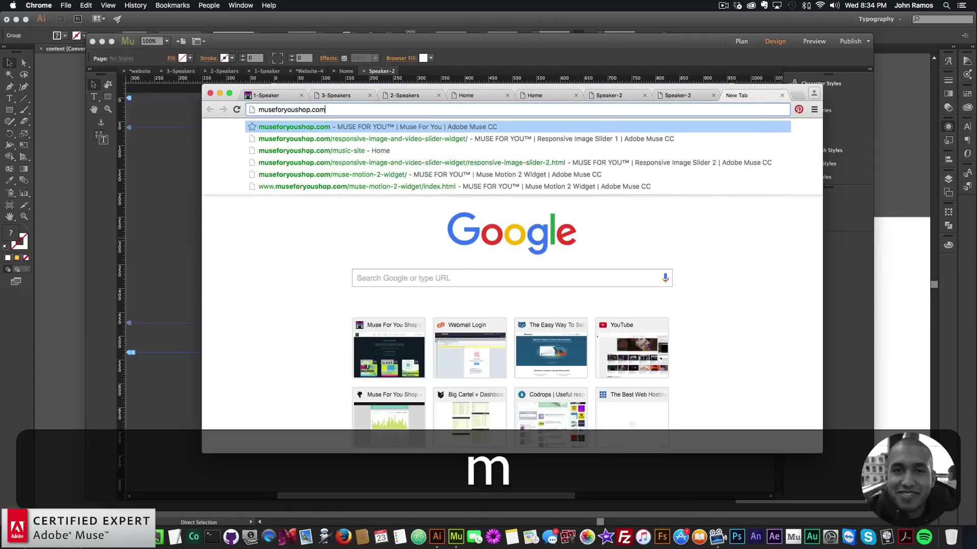
key("Return")
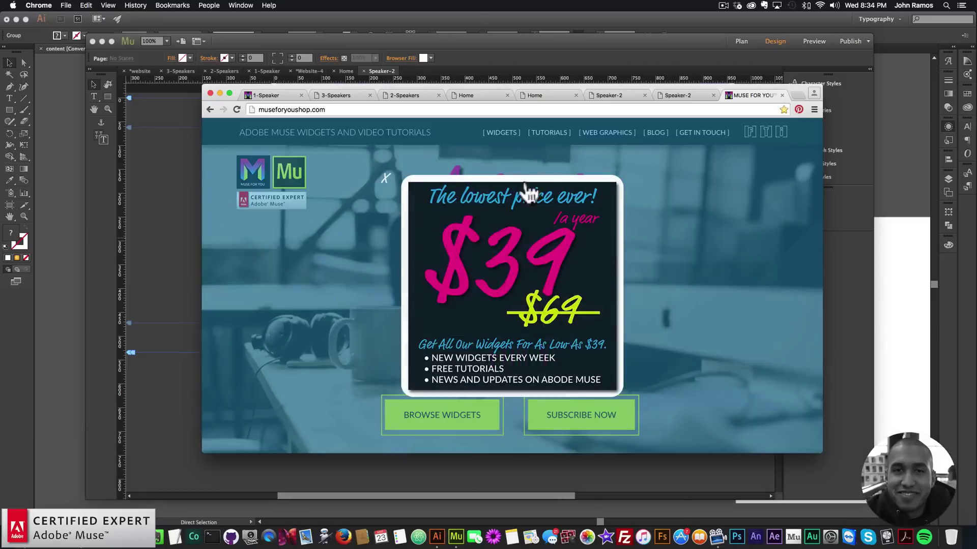
Open the widget shop from the $39 a year offer and browse the catalogue down to the Click/Hover Audio Effects Widget.
left_click(517, 281)
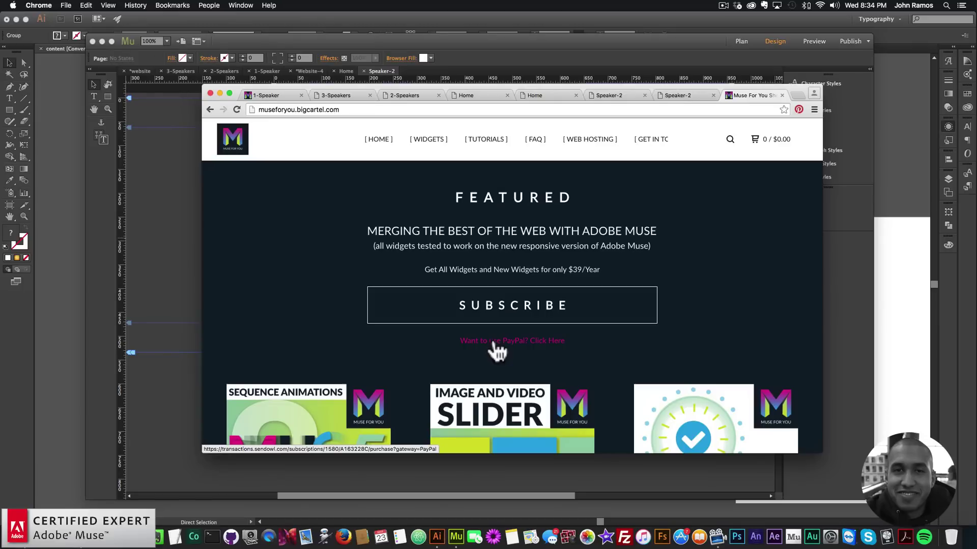
scroll(493, 346, "down", 5)
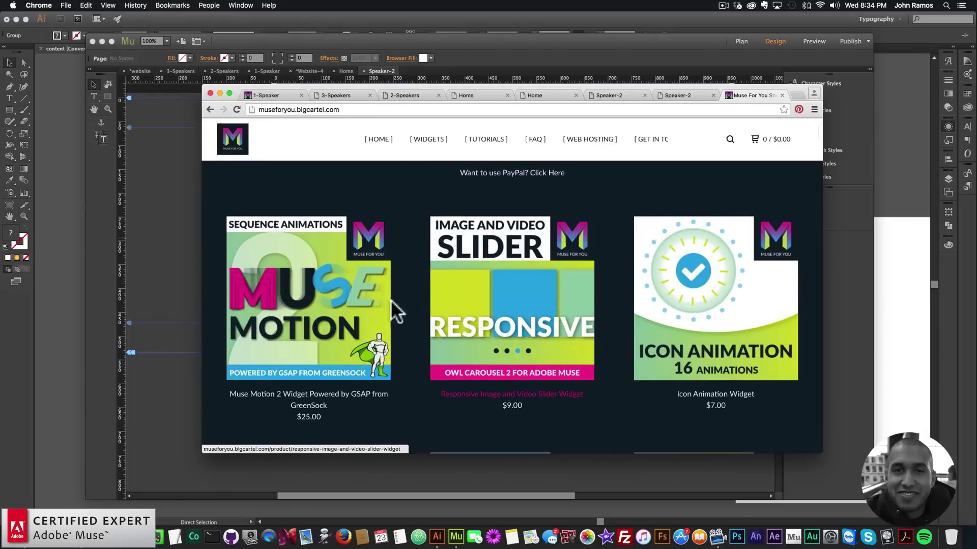
scroll(324, 303, "down", 1)
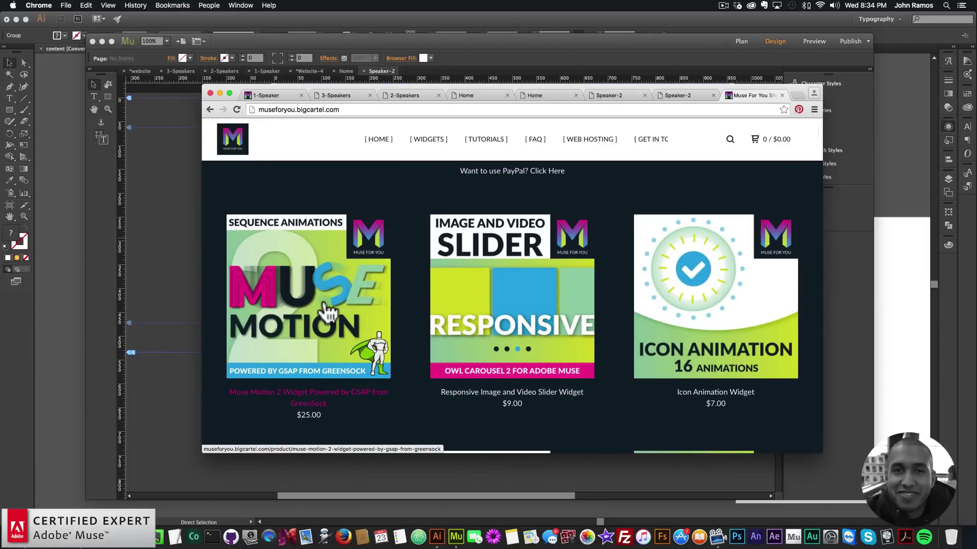
scroll(325, 310, "down", 20)
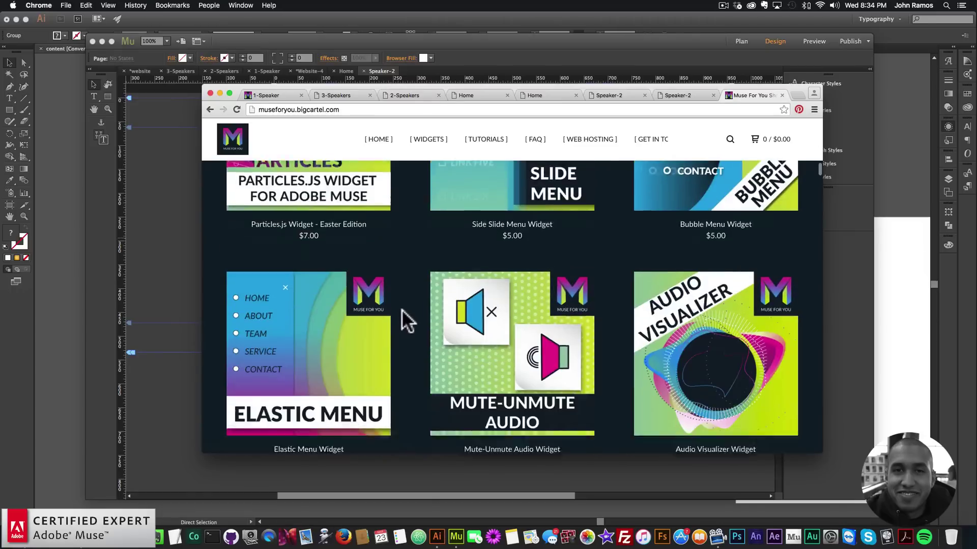
scroll(407, 310, "down", 10)
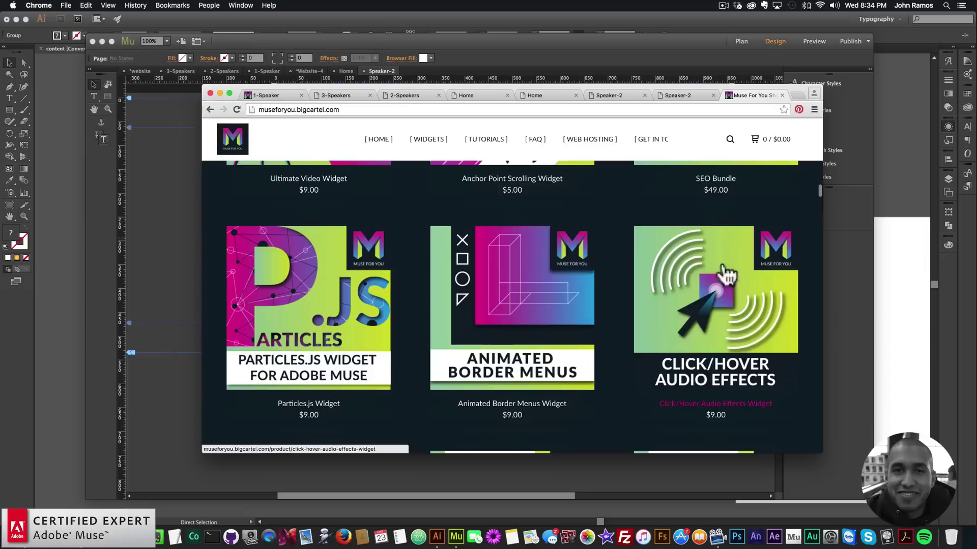
Open the product page of the Muse Motion 2 Widget Powered by GSAP from GreenSock among the first featured widgets.
scroll(712, 290, "up", 10)
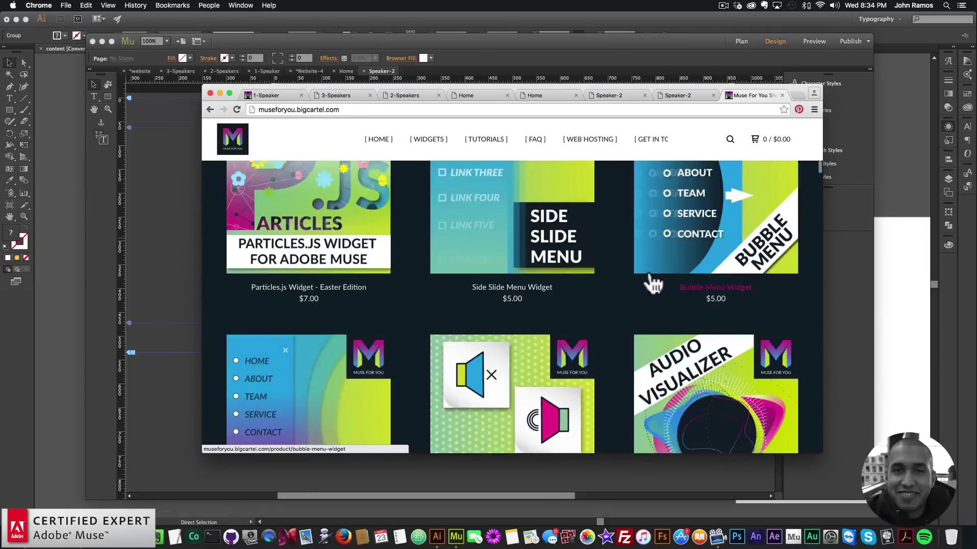
scroll(654, 282, "up", 15)
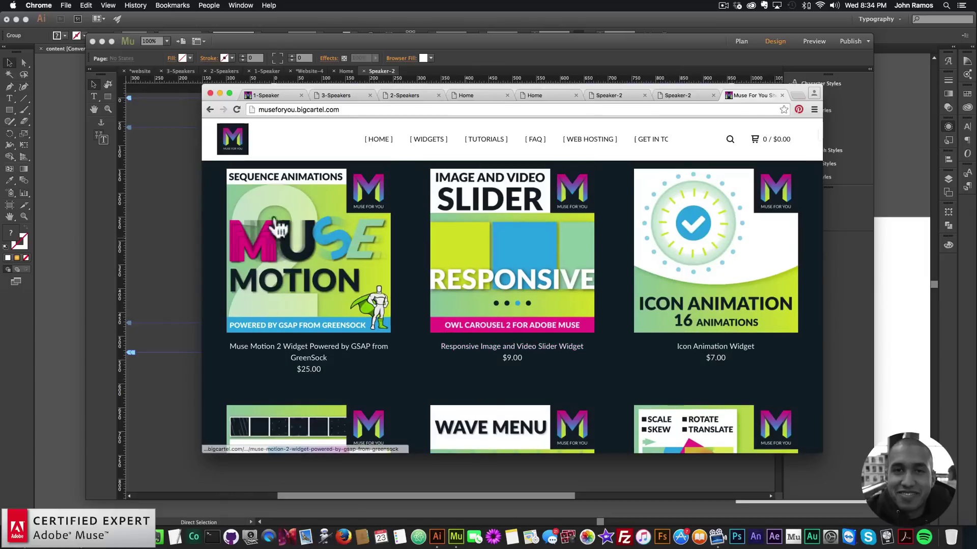
left_click(323, 287)
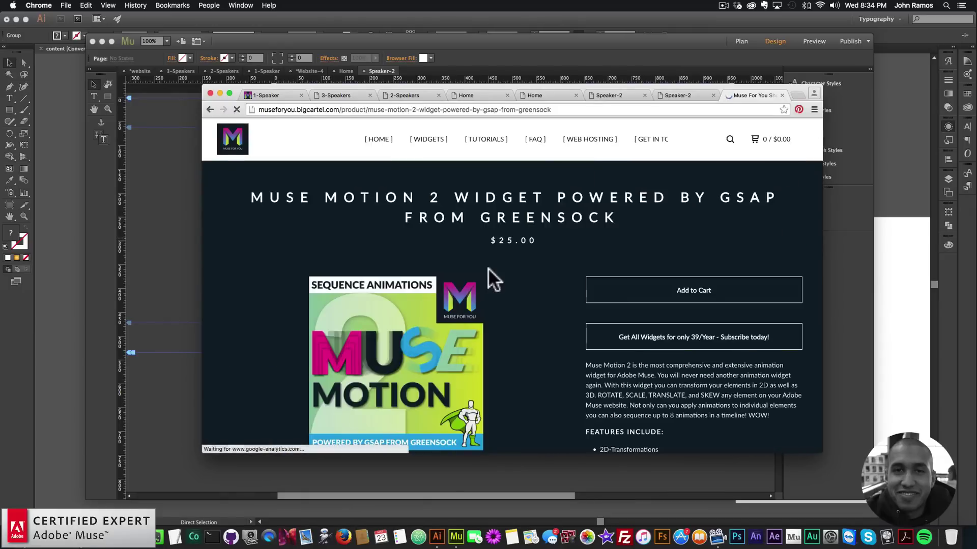